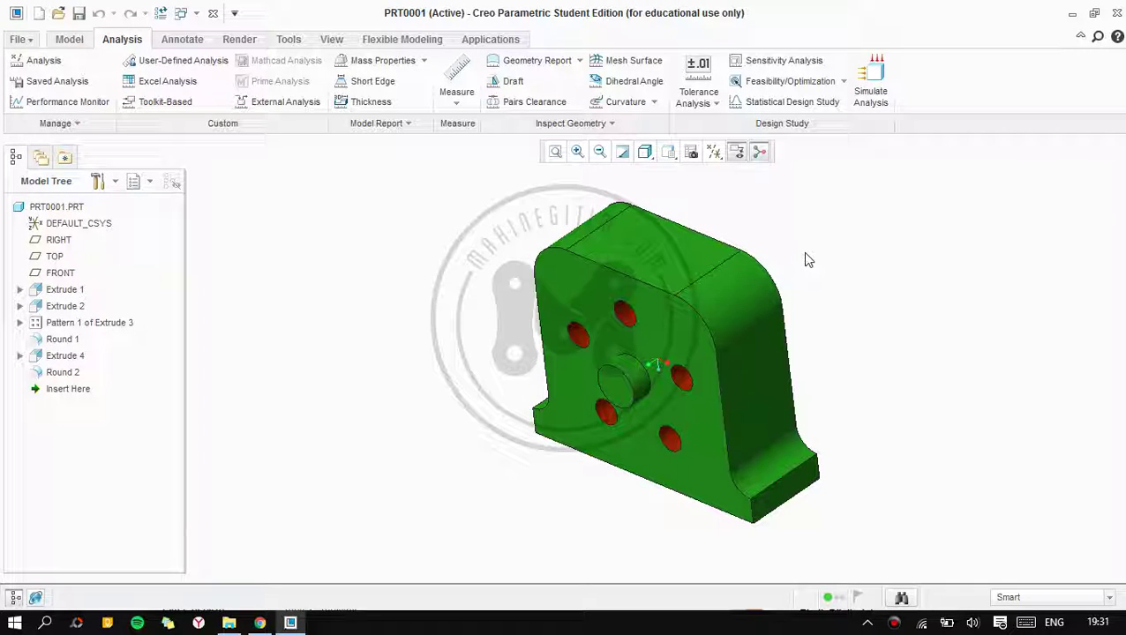
Show the modelling commands and zoom and orbit the part to a side view.
left_click(70, 41)
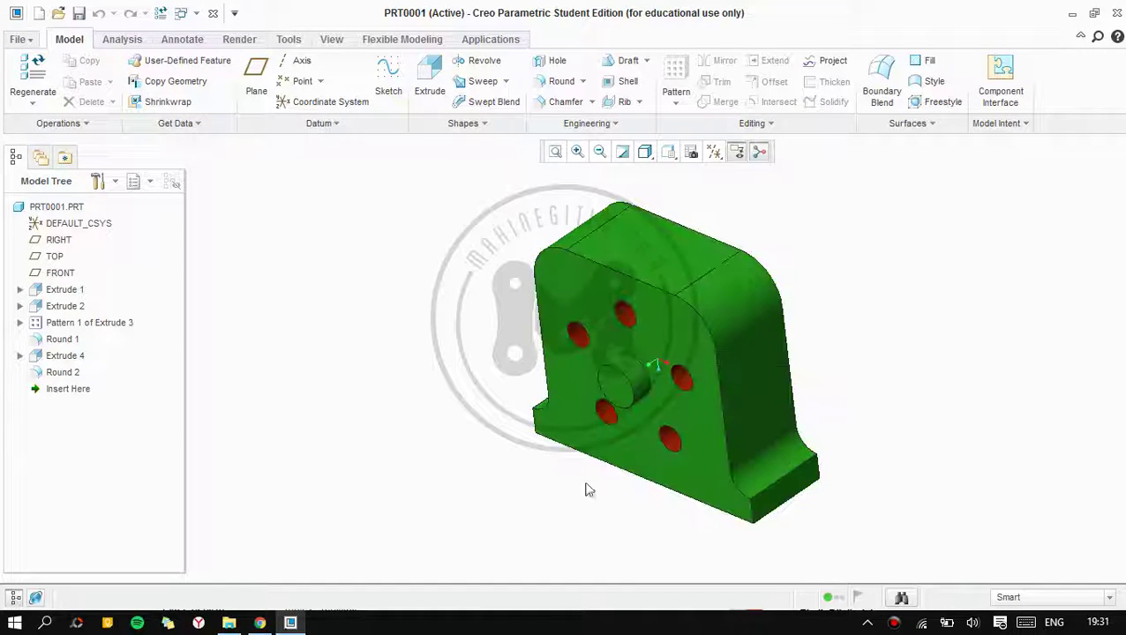
scroll(633, 328, "down", 5)
scroll(631, 326, "down", 1)
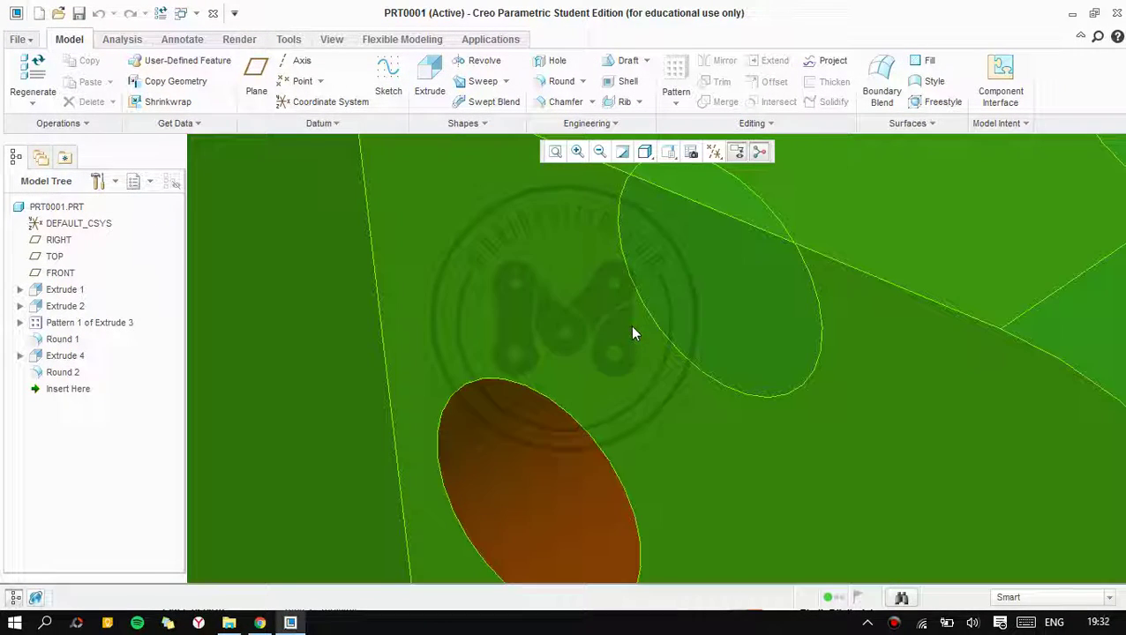
scroll(630, 325, "down", 1)
scroll(630, 325, "up", 6)
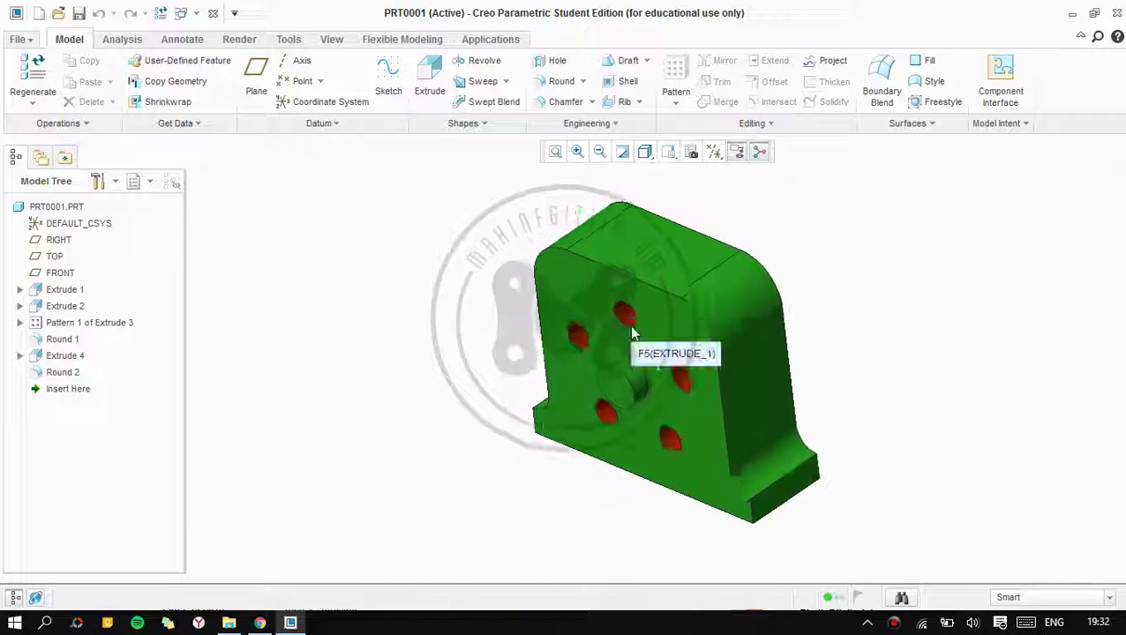
scroll(589, 255, "down", 5)
scroll(589, 263, "up", 5)
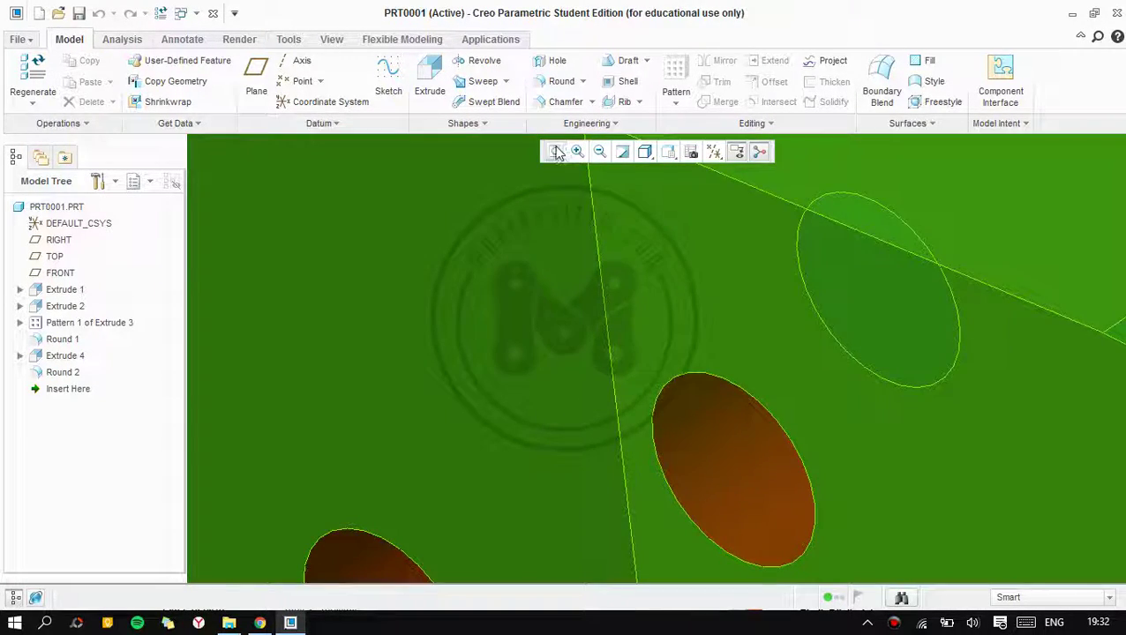
scroll(656, 246, "down", 2)
mouse_move(672, 272)
middle_mouse_down()
mouse_move(634, 254)
mouse_move(645, 300)
mouse_move(629, 399)
mouse_move(605, 306)
middle_mouse_up()
scroll(645, 301, "up", 2)
scroll(629, 399, "up", 3)
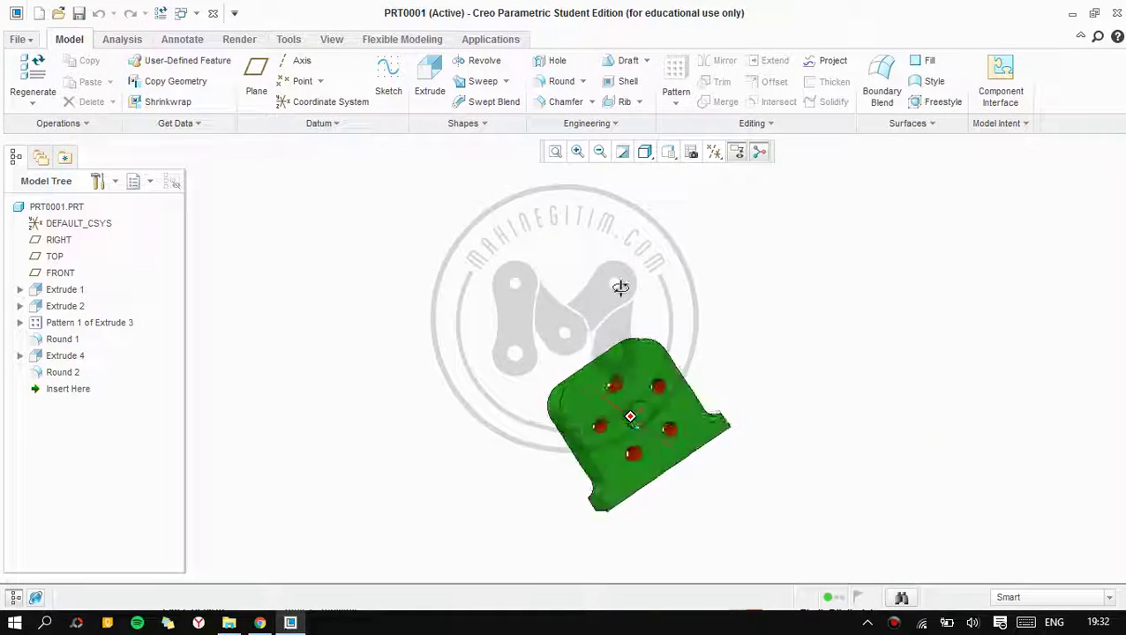
scroll(641, 338, "down", 2)
scroll(601, 420, "down", 2)
Measure the distance between two surfaces of the part, then clear the result.
left_click(541, 427)
mouse_move(540, 427)
middle_mouse_down()
mouse_move(598, 433)
mouse_move(505, 445)
mouse_move(641, 427)
mouse_move(582, 432)
mouse_move(641, 368)
mouse_move(539, 410)
mouse_move(583, 451)
mouse_move(525, 486)
mouse_move(534, 496)
middle_mouse_up()
left_click(504, 446, "ctrl")
middle_click(599, 399)
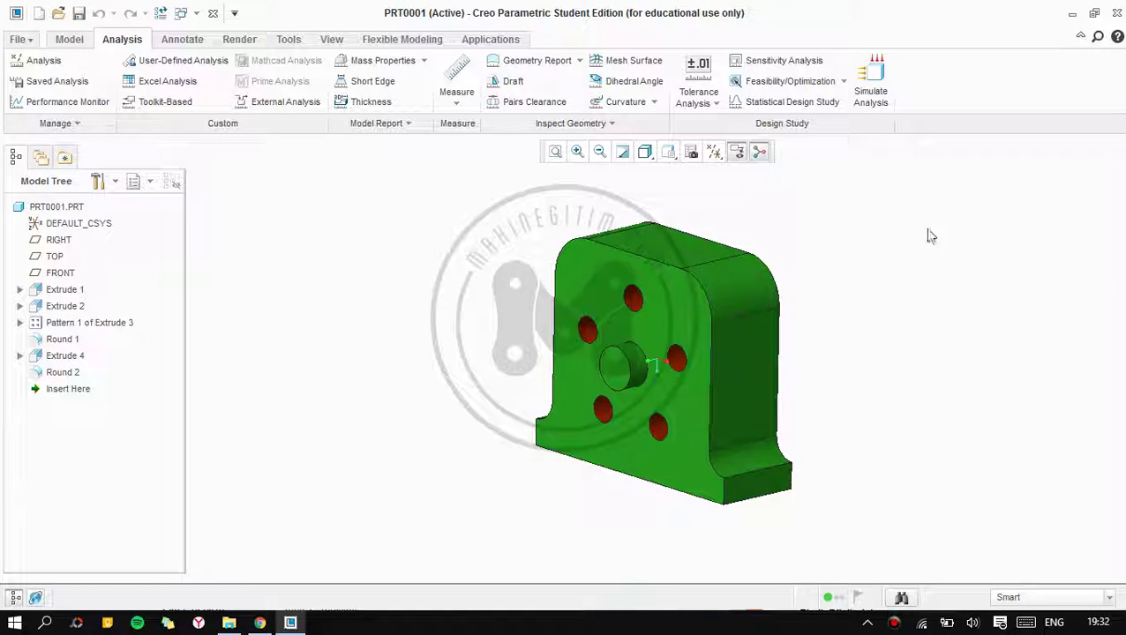
Search 'mapk', open Mapkeys, and delete the measure, refit and normal view mapkeys.
left_click(1097, 40)
left_click(1026, 34)
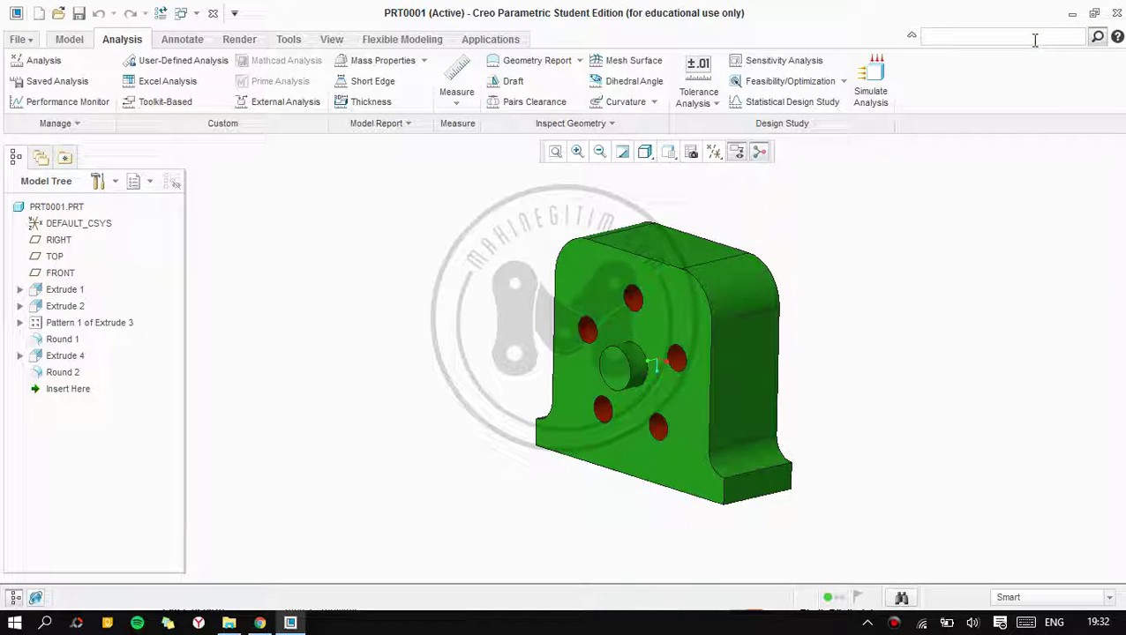
type("mapk")
left_click(989, 77)
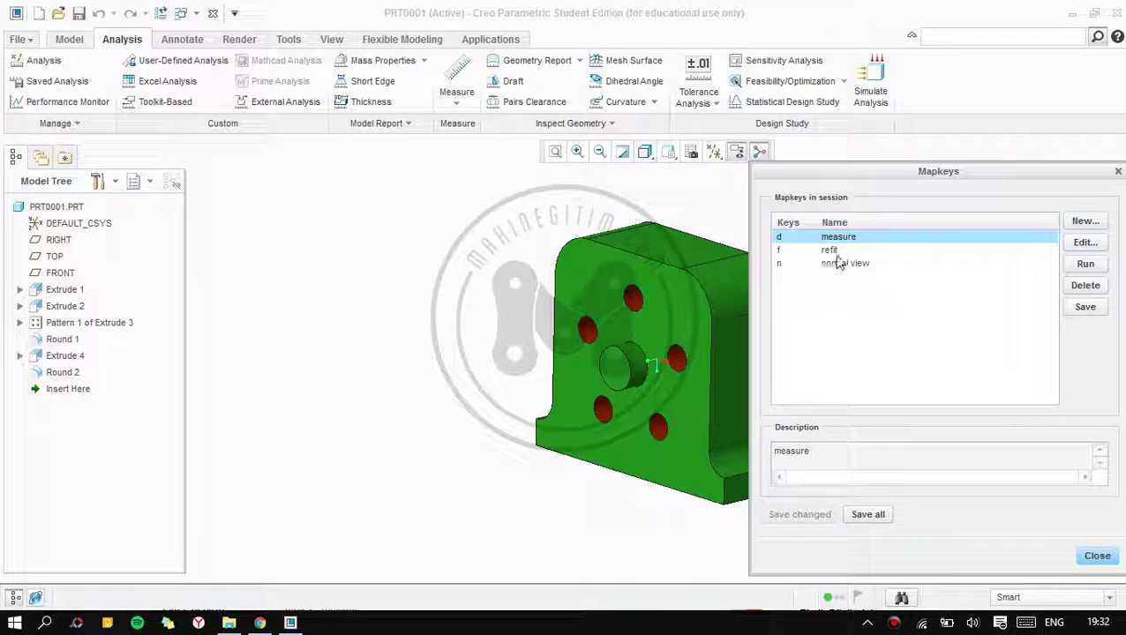
left_click(1084, 287)
left_click(1085, 287)
left_click(1084, 288)
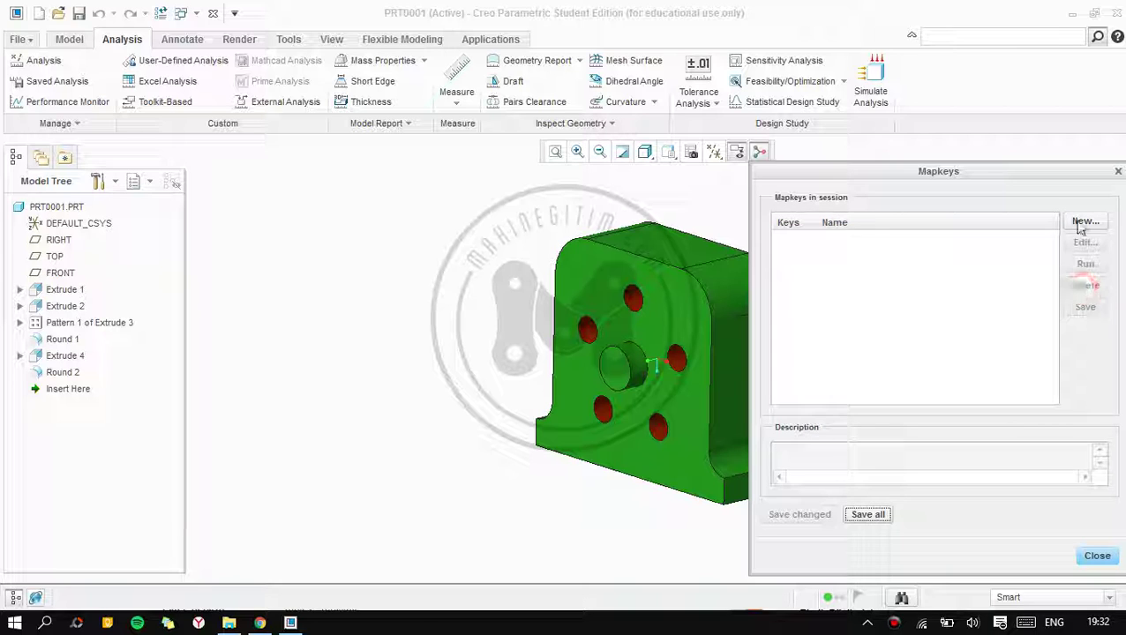
Define a new mapkey with key sequence f and name refit.
left_click(1085, 222)
left_click_drag(910, 186, 950, 199)
mouse_move(851, 169)
left_mouse_down()
mouse_move(834, 372)
mouse_move(853, 441)
left_mouse_up()
left_click_drag(955, 198, 908, 184)
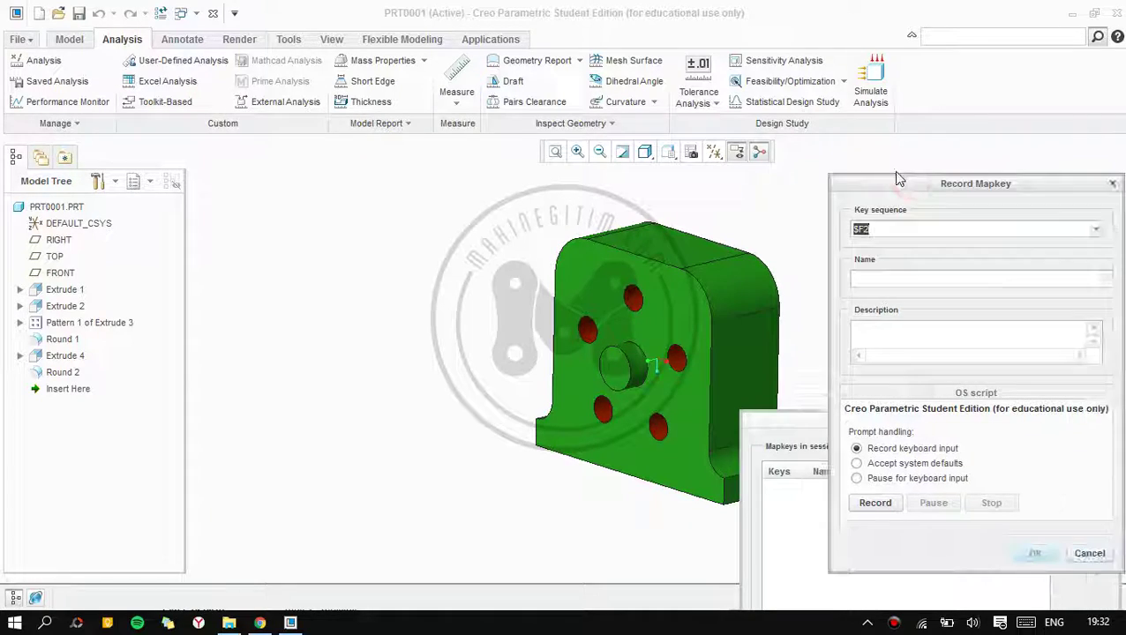
double_click(894, 228)
type("fswo")
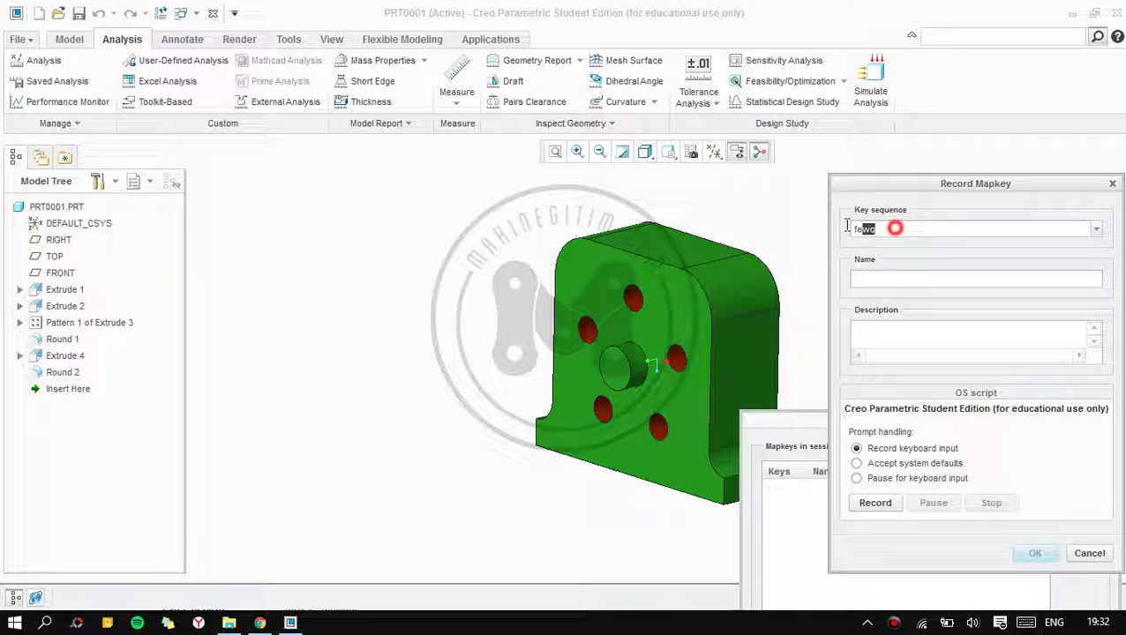
double_click(896, 230)
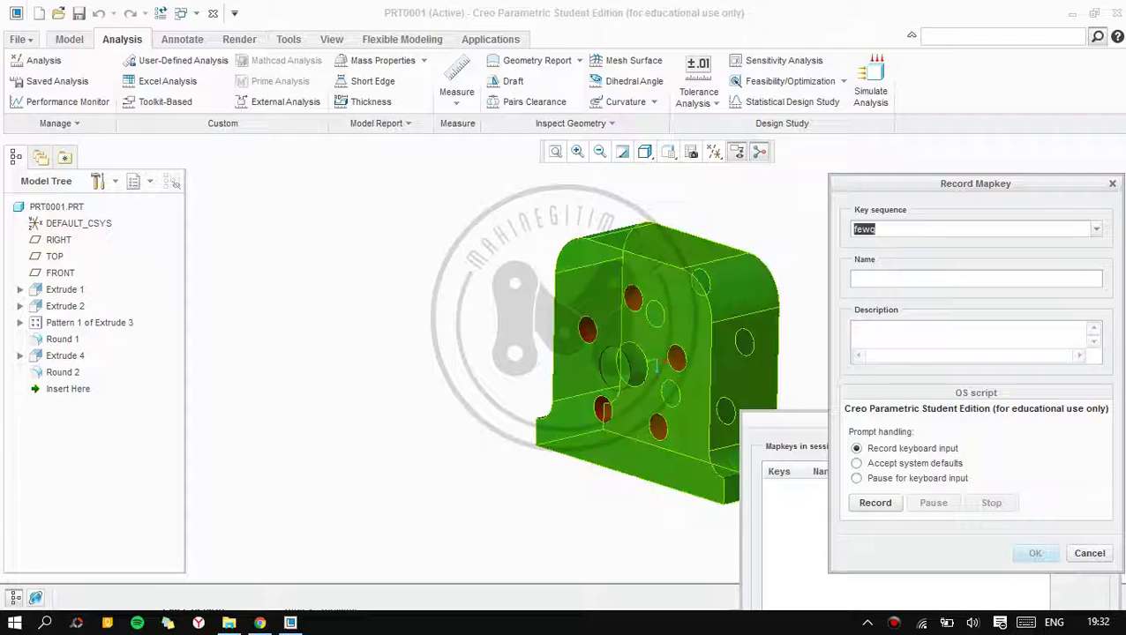
left_click(889, 276)
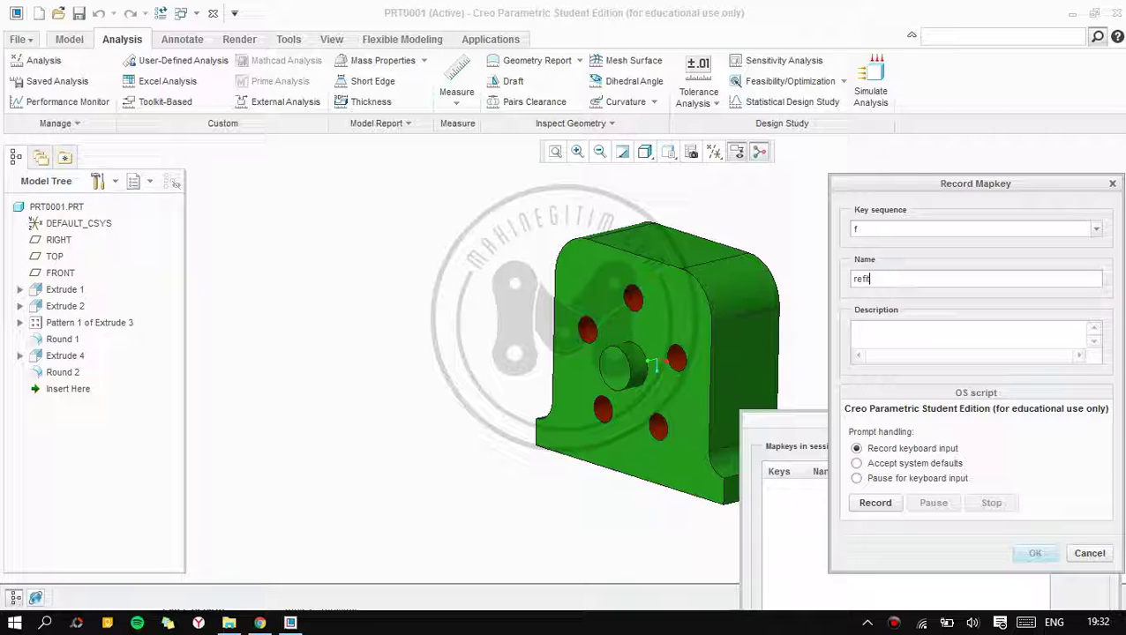
Record the Refit command into mapkey f and accept it.
left_click(874, 504)
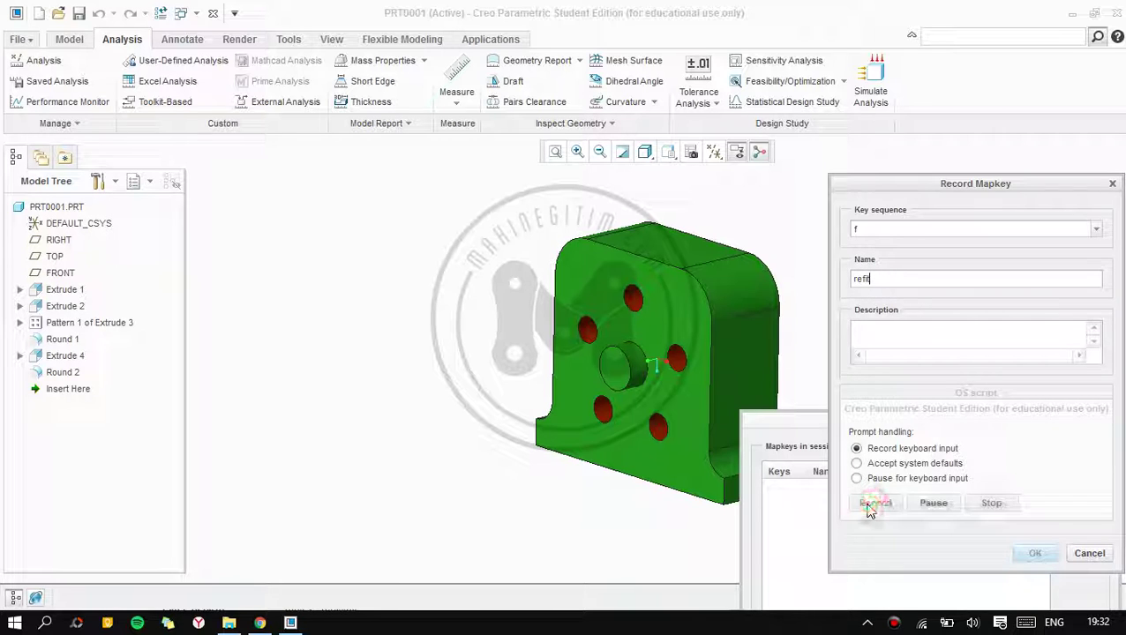
left_click(555, 153)
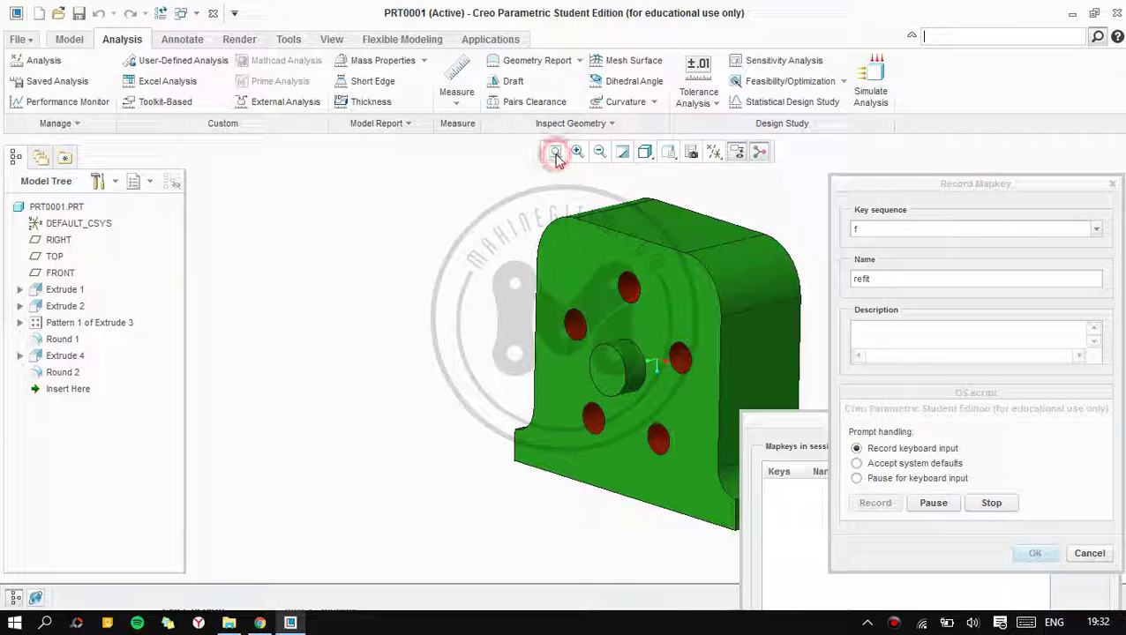
left_click(991, 503)
left_click(1035, 553)
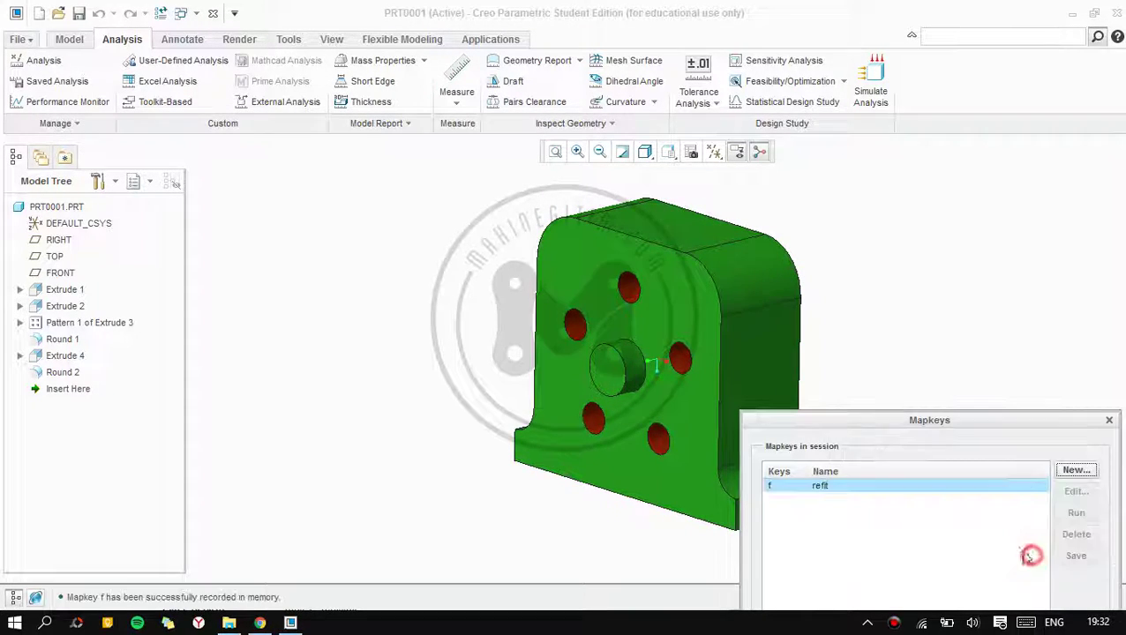
left_click_drag(895, 432, 914, 291)
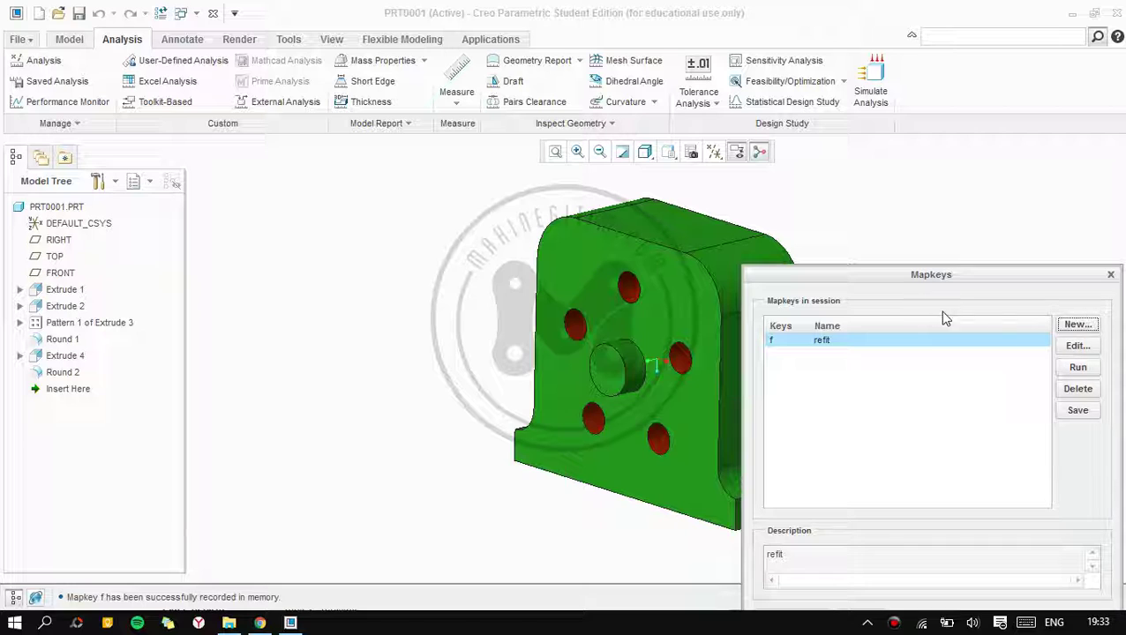
Zoom out and press f to refit the part, then begin another new mapkey.
scroll(547, 350, "down", 4)
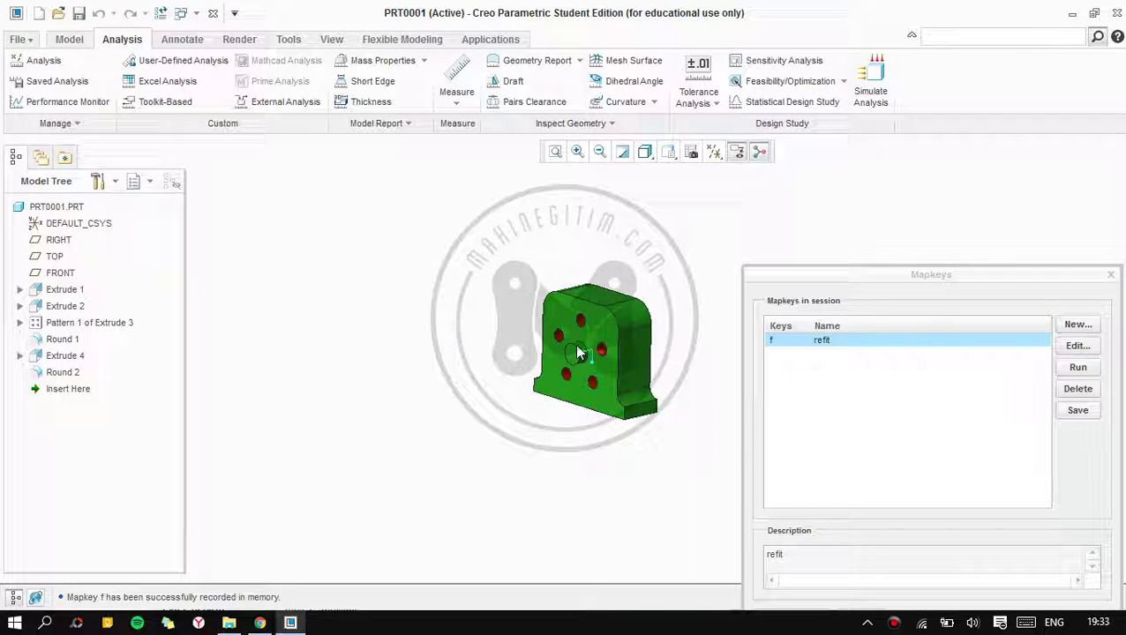
key("f")
scroll(603, 318, "down", 5)
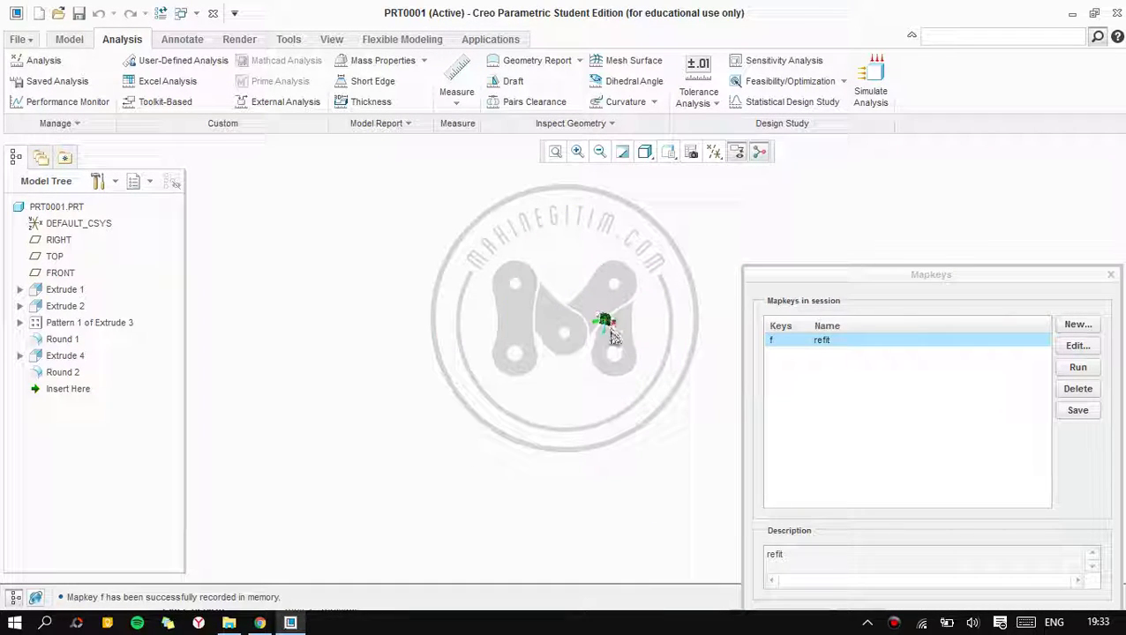
key("f")
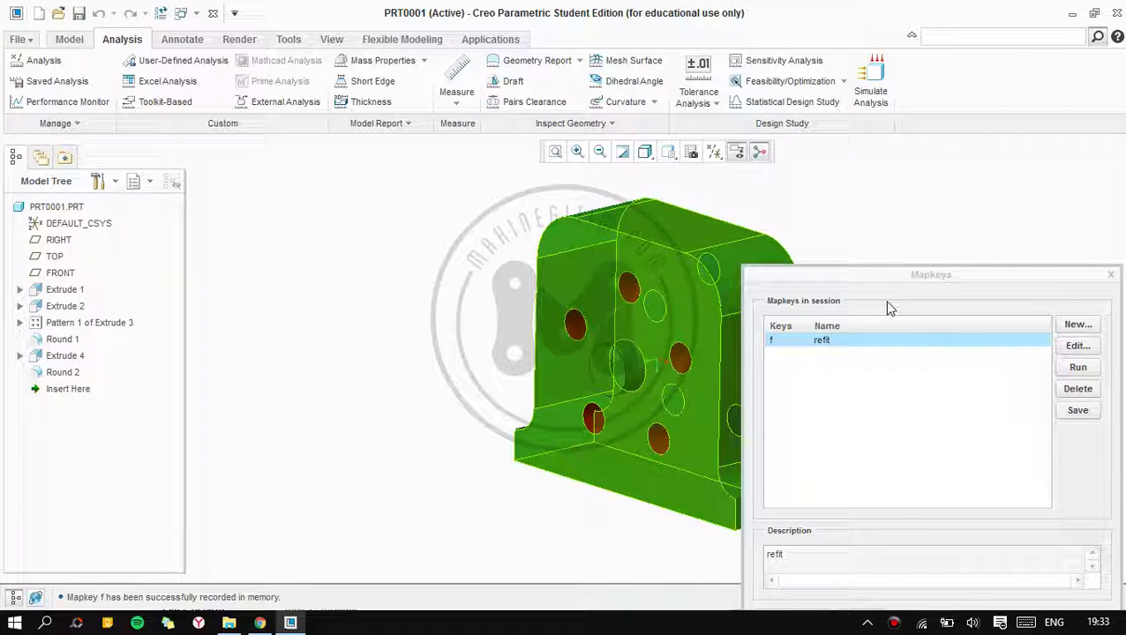
left_click(1074, 326)
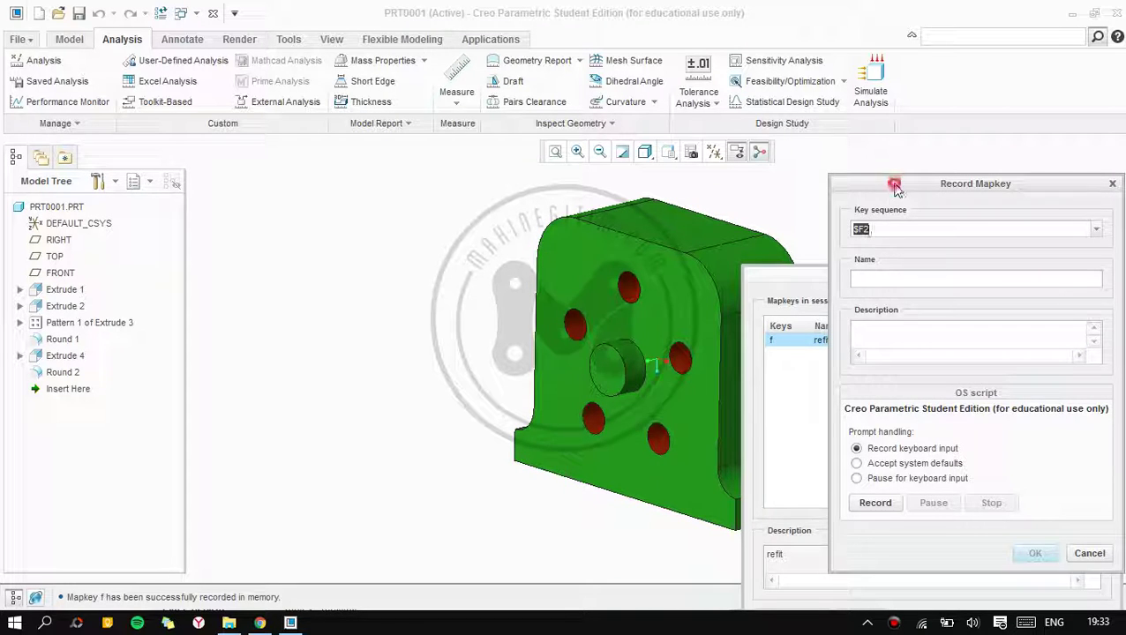
Create mapkey d named measure that records launching the Measure tool.
left_click_drag(896, 188, 860, 292)
type("c")
left_click(862, 377)
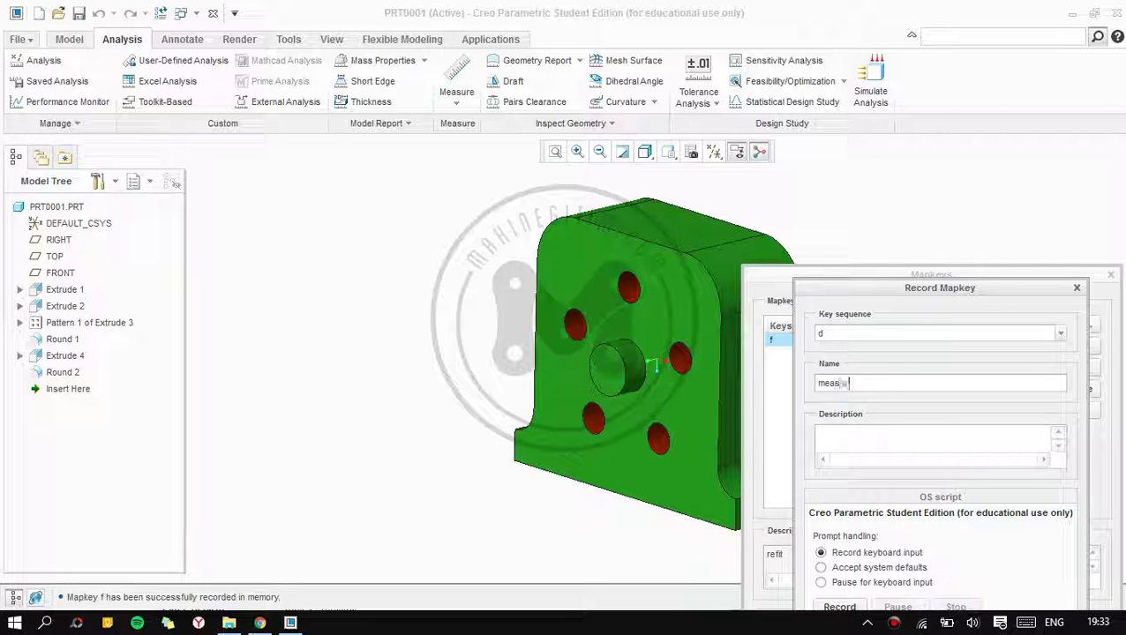
left_click_drag(988, 304, 984, 195)
left_click(838, 501)
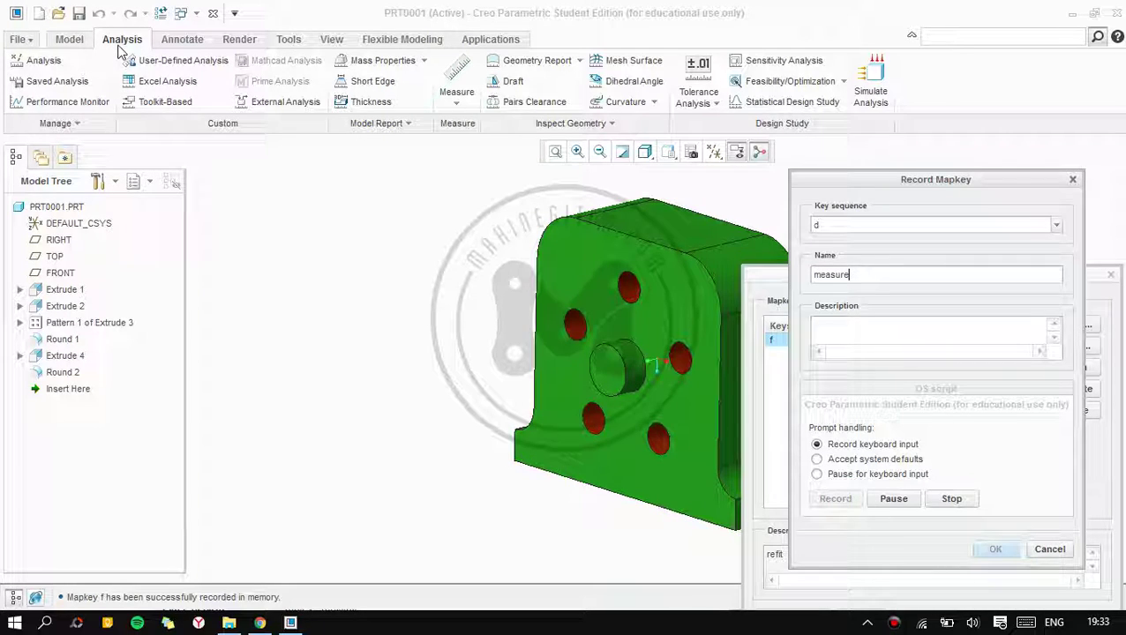
left_click(456, 75)
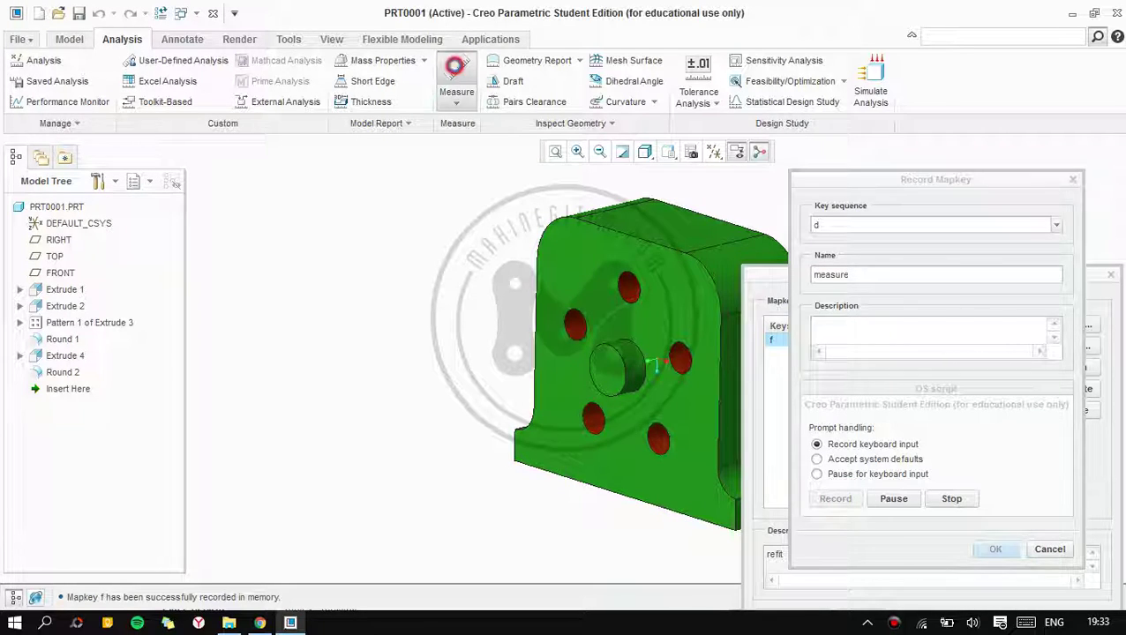
left_click(950, 500)
left_click(994, 549)
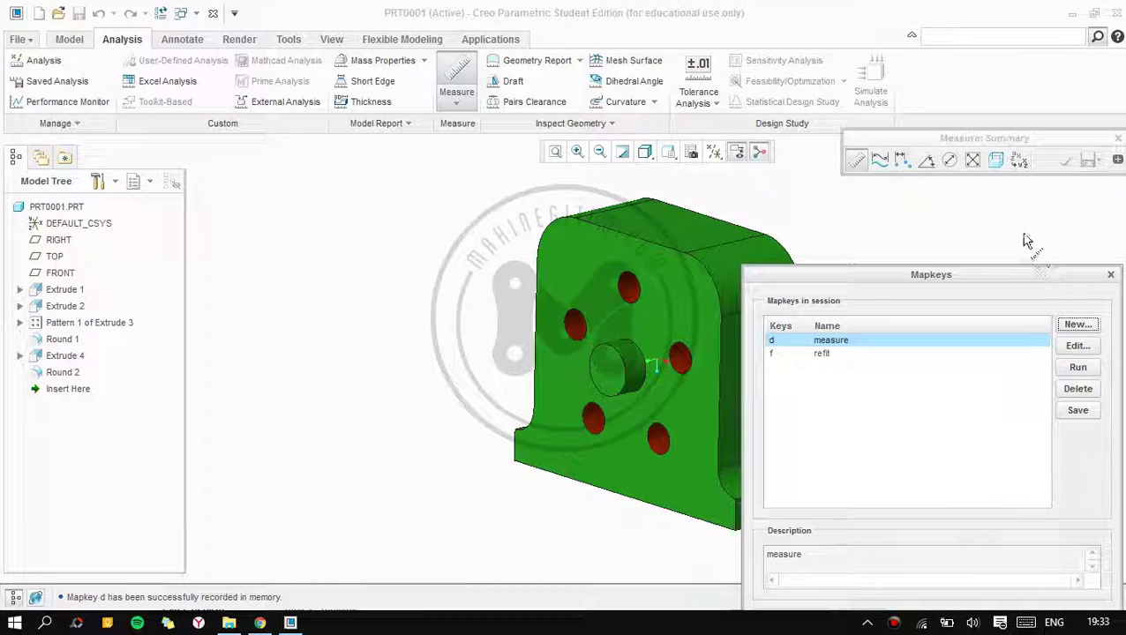
Test mapkey d by measuring between two surfaces, then start a third mapkey.
middle_click(963, 226)
scroll(719, 337, "down", 2)
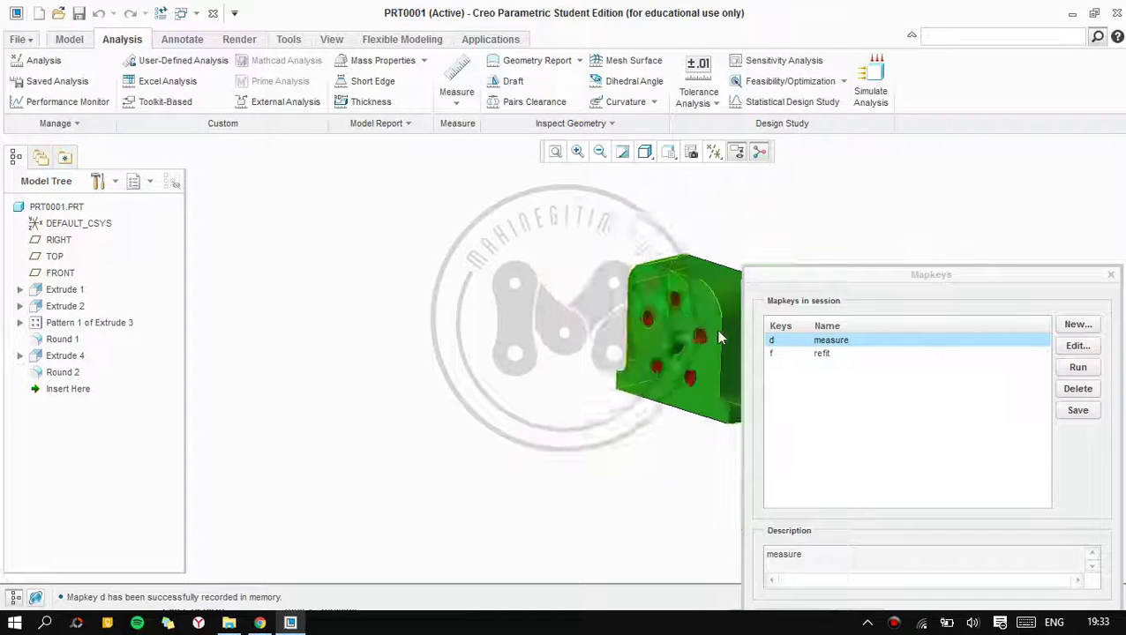
scroll(358, 339, "up", 5)
scroll(411, 246, "up", 3)
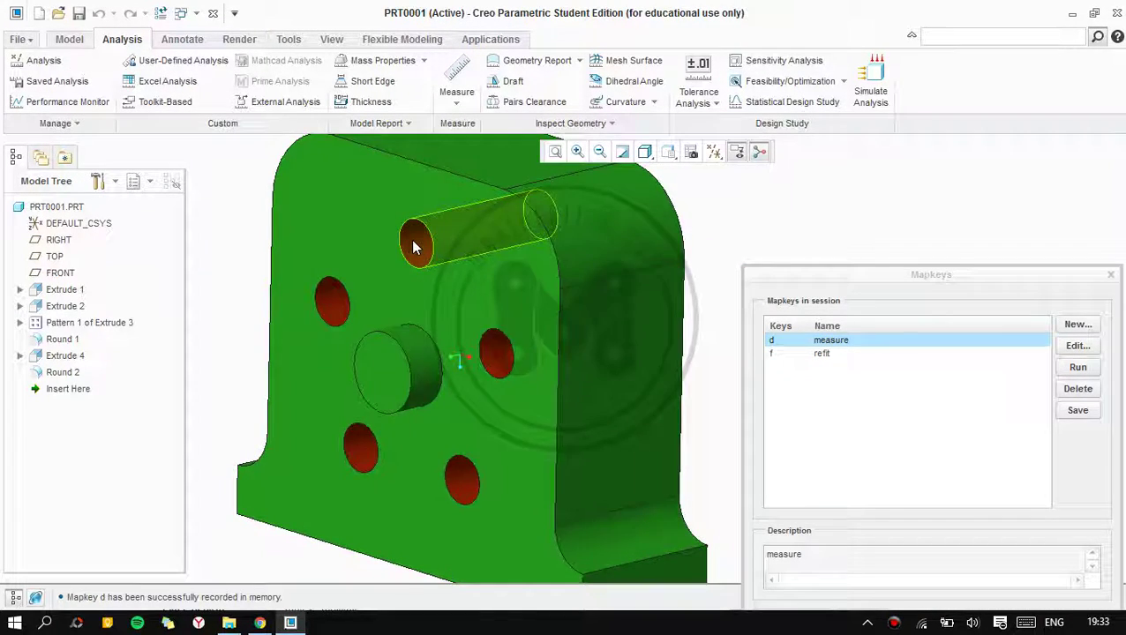
scroll(411, 246, "down", 3)
key("d")
left_click(432, 291)
mouse_move(432, 291)
middle_mouse_down()
mouse_move(539, 247)
mouse_move(799, 374)
middle_mouse_up()
left_click(437, 282, "ctrl")
key("Escape")
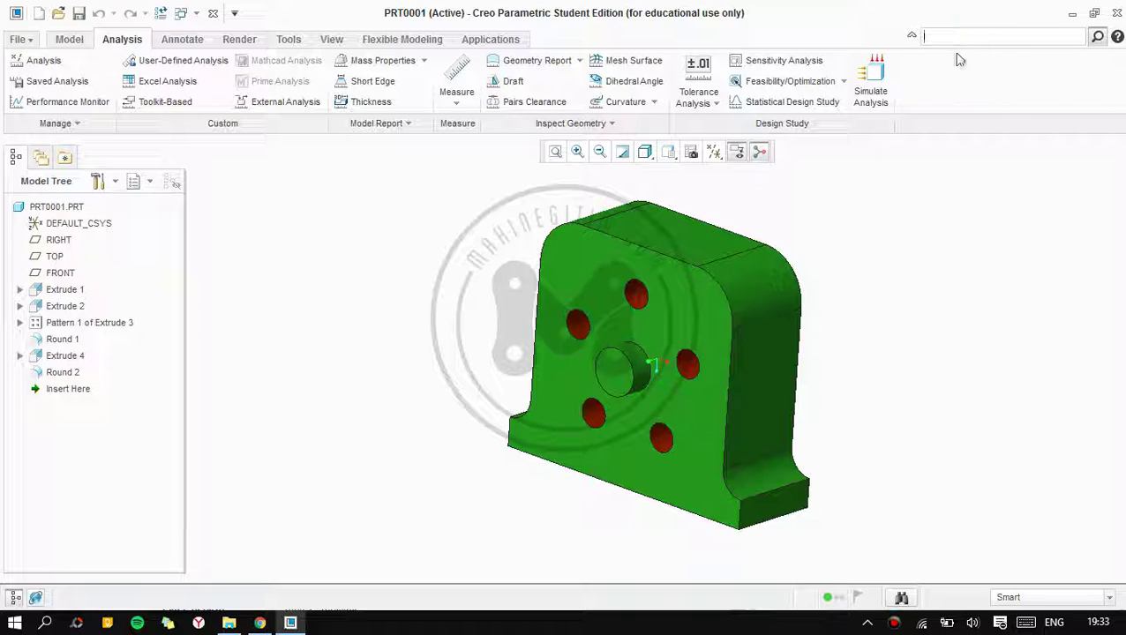
key("alt+Tab")
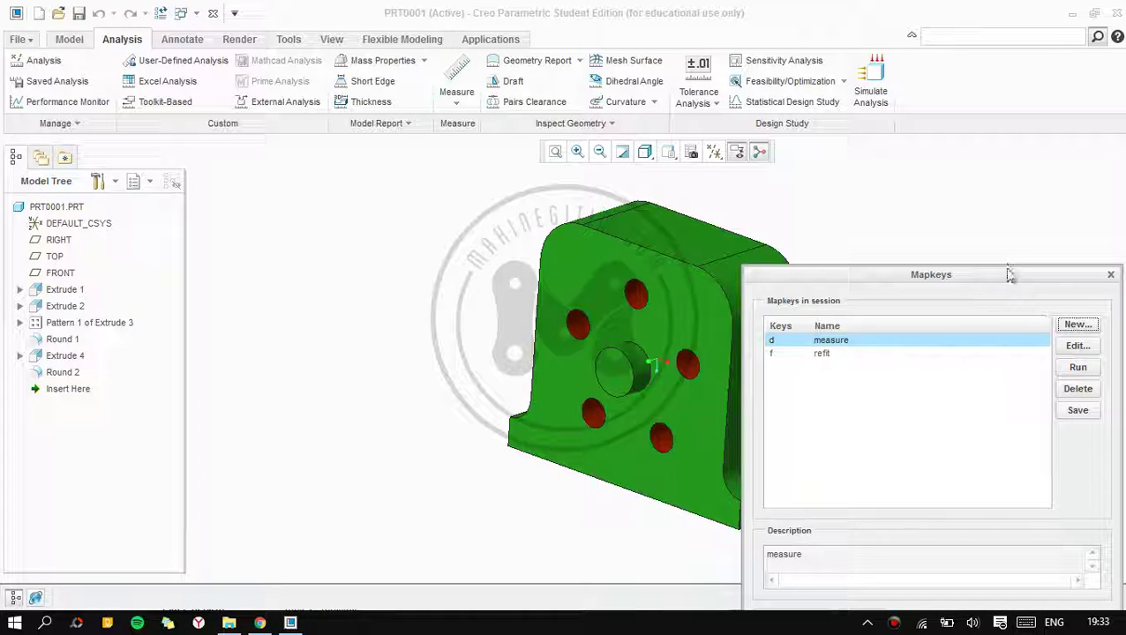
left_click(1087, 285)
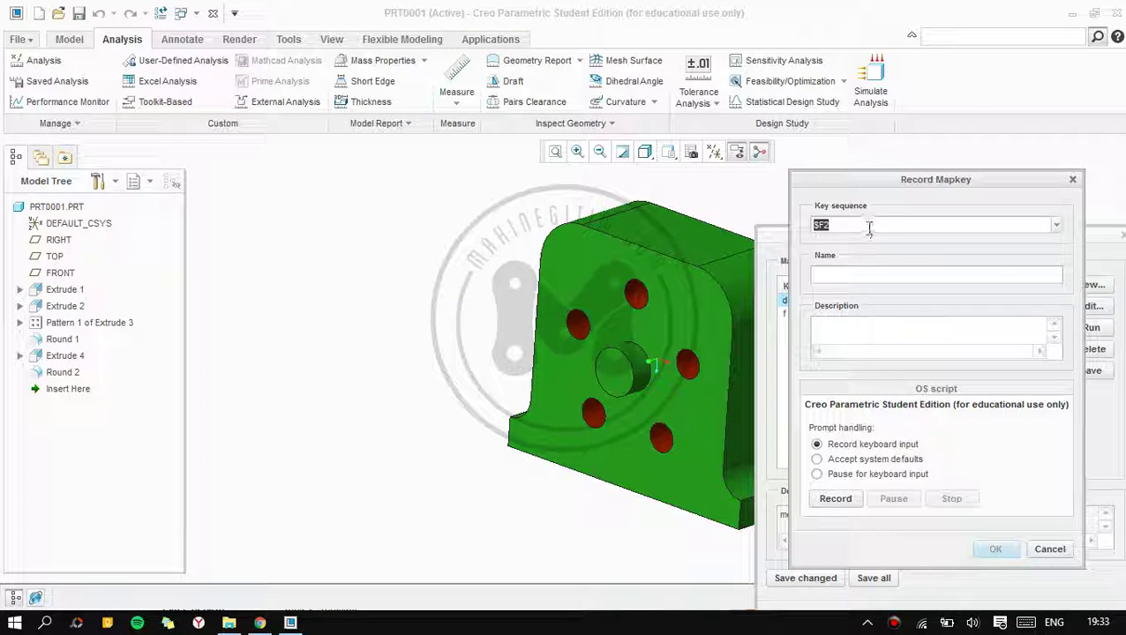
Set the new mapkey's key sequence to n and name it 'normal view'.
left_click_drag(891, 180, 949, 218)
left_click(930, 264)
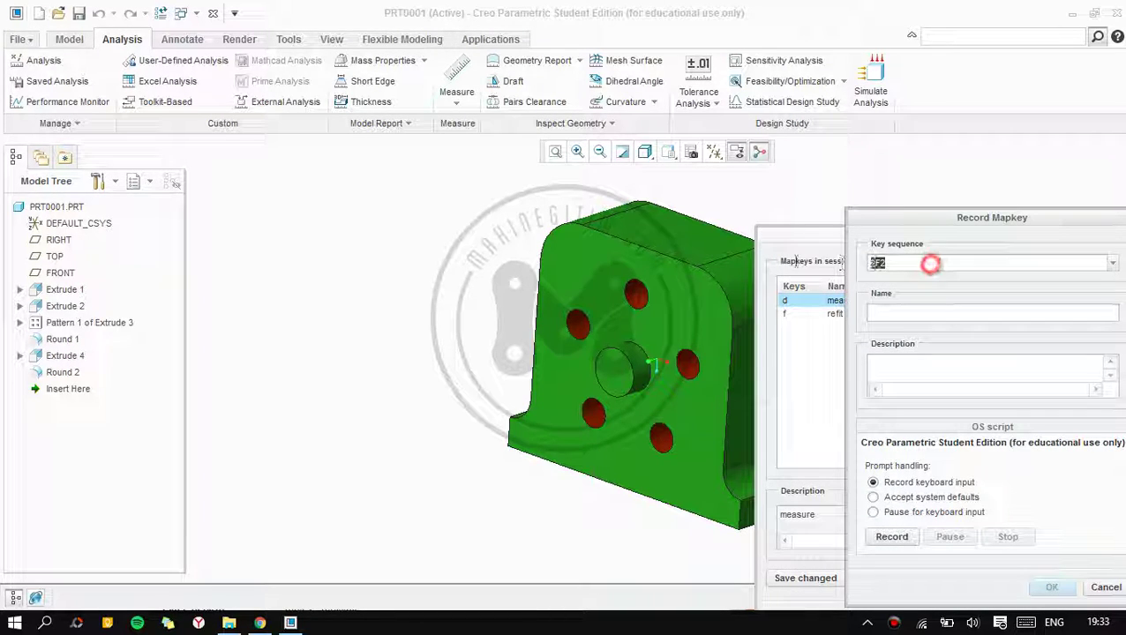
type("n")
left_click(929, 314)
type("normal view")
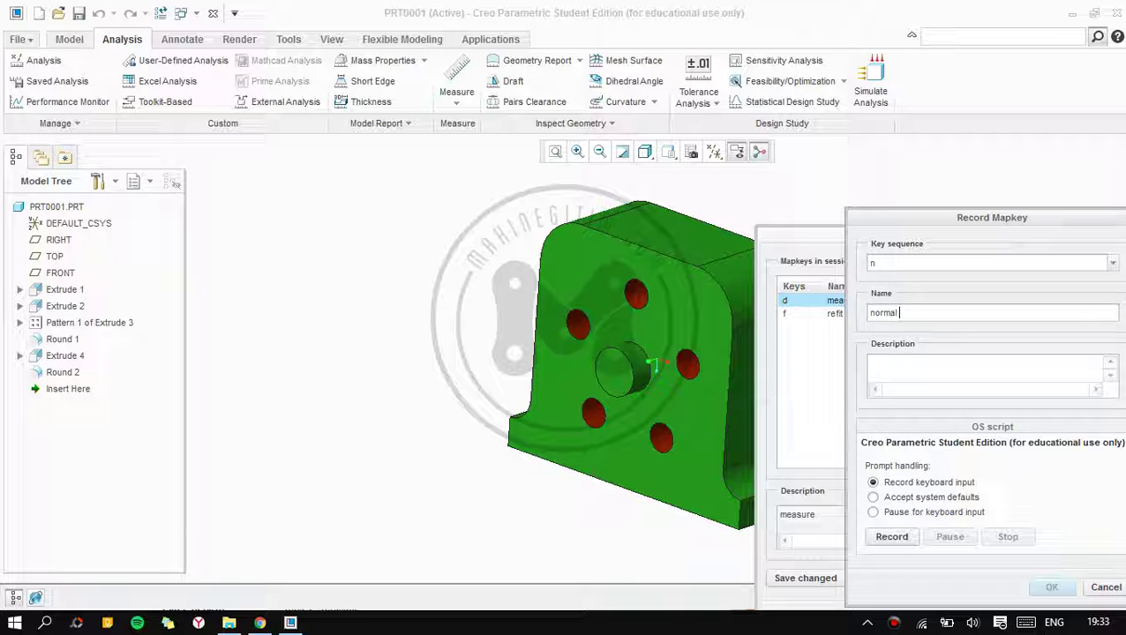
Record Saved Orientations > View Normal into mapkey n and stop recording.
left_click(893, 539)
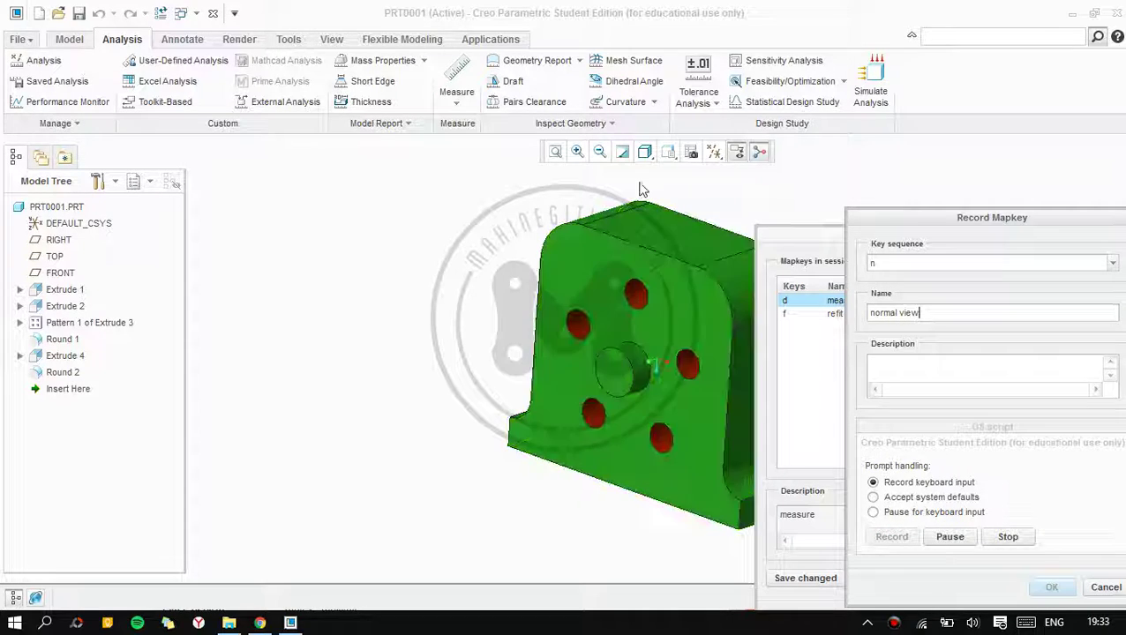
left_click(667, 152)
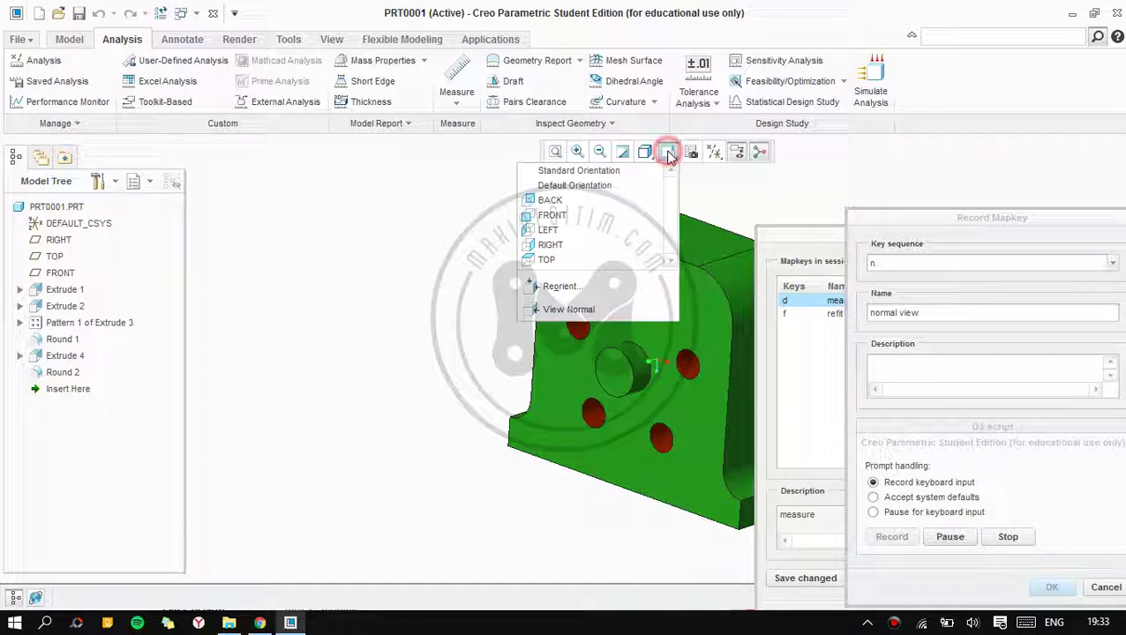
left_click(569, 307)
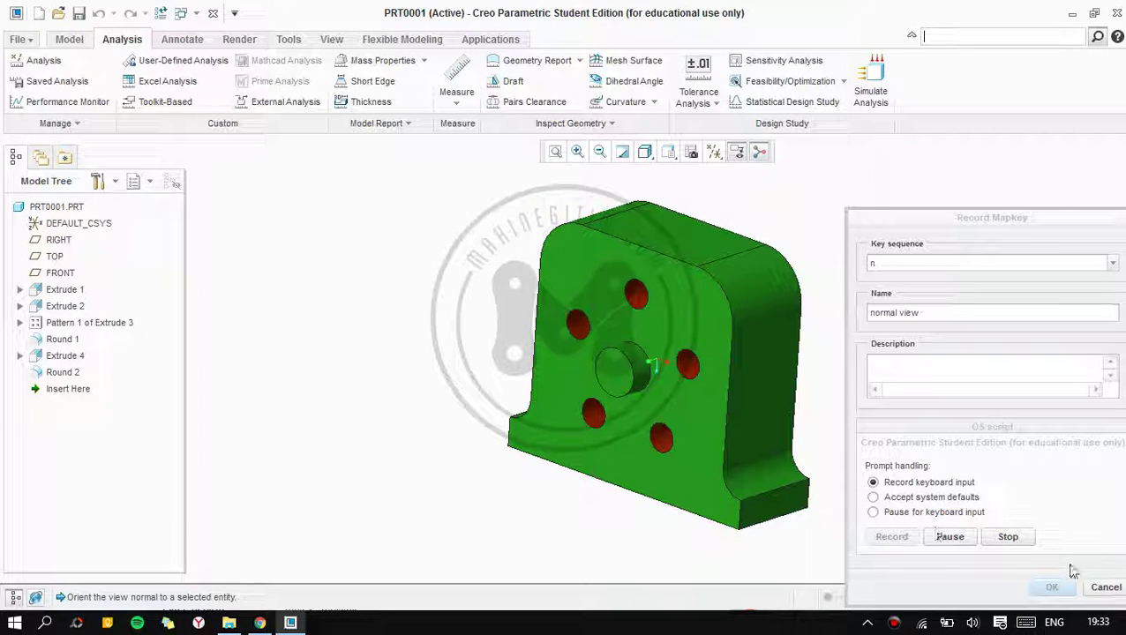
left_click(1019, 539)
left_click(1050, 586)
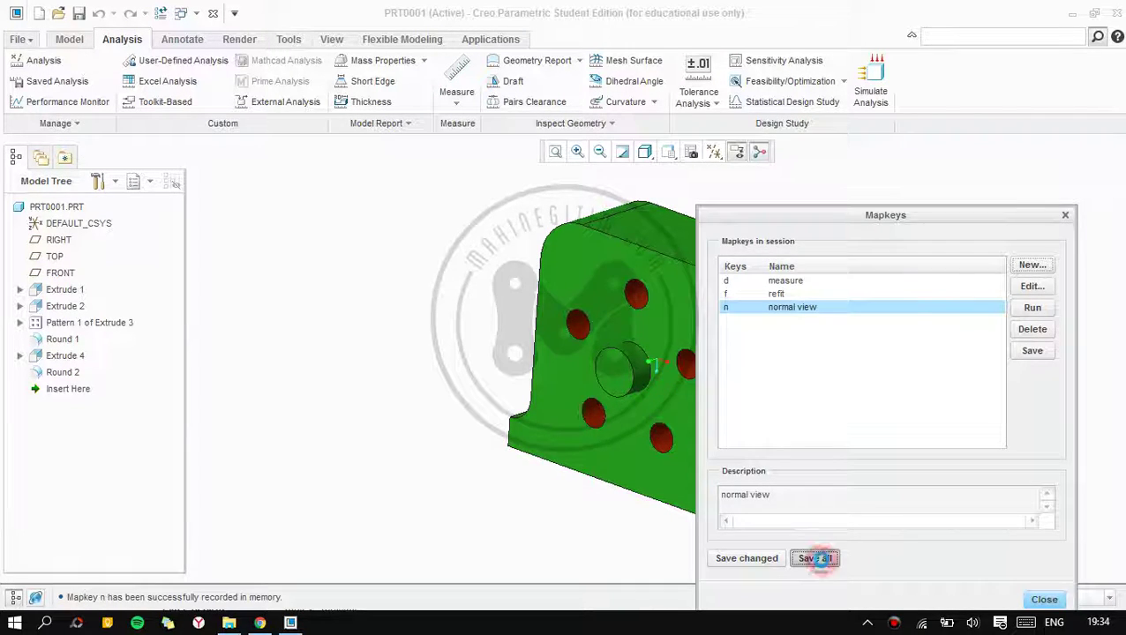
left_click(814, 557)
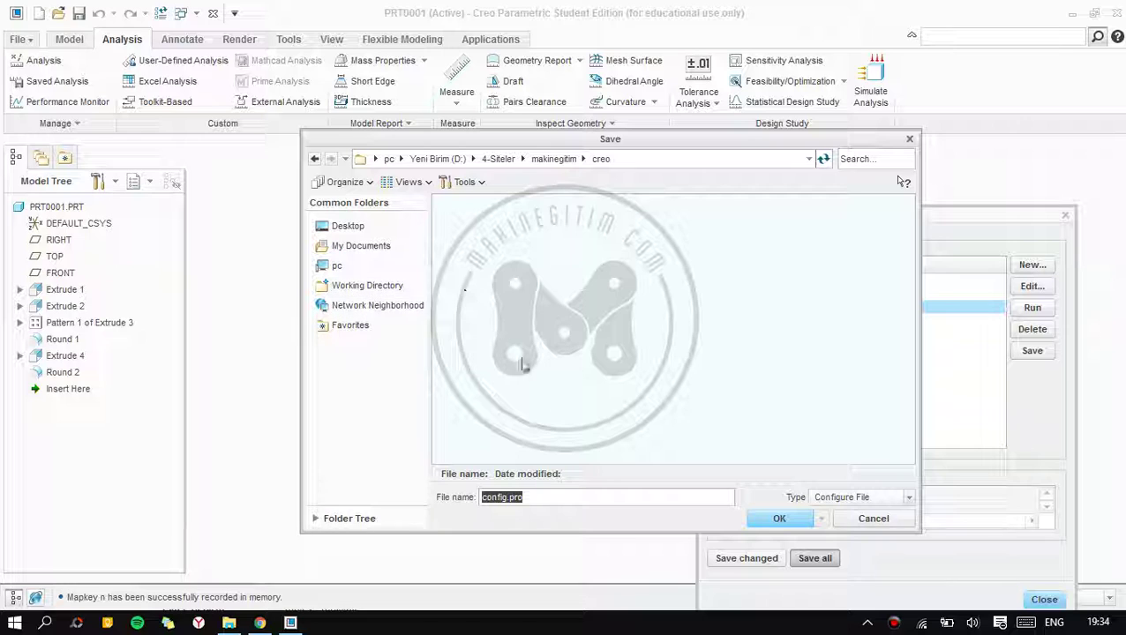
Save all mapkeys to config.pro, close the Mapkeys list, and tilt the part.
left_click(776, 519)
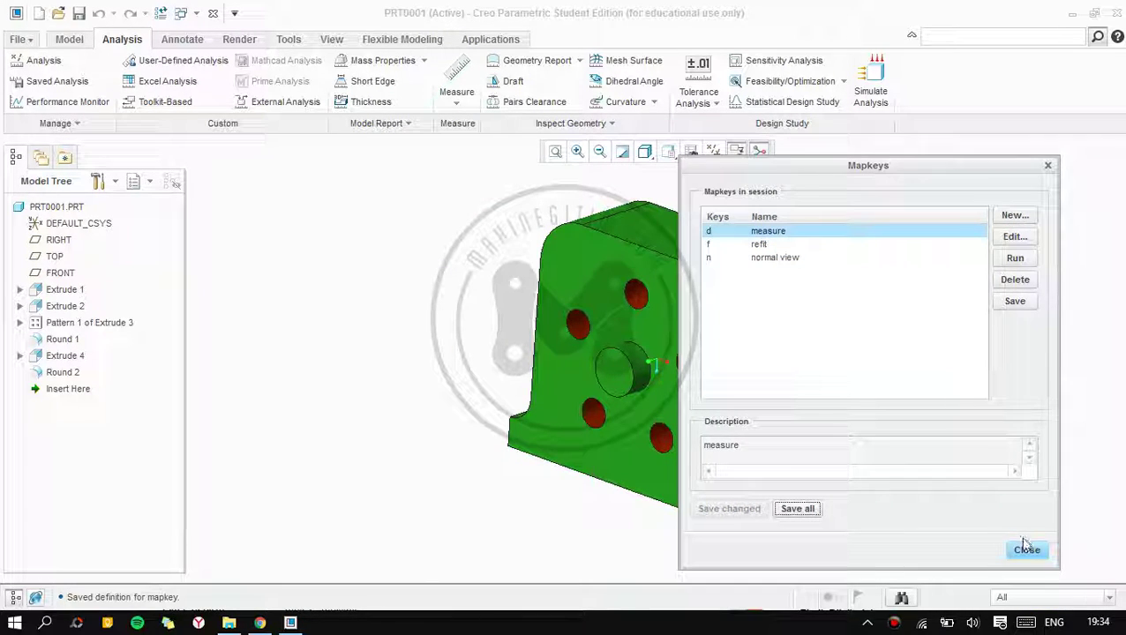
left_click(1024, 545)
scroll(889, 361, "down", 3)
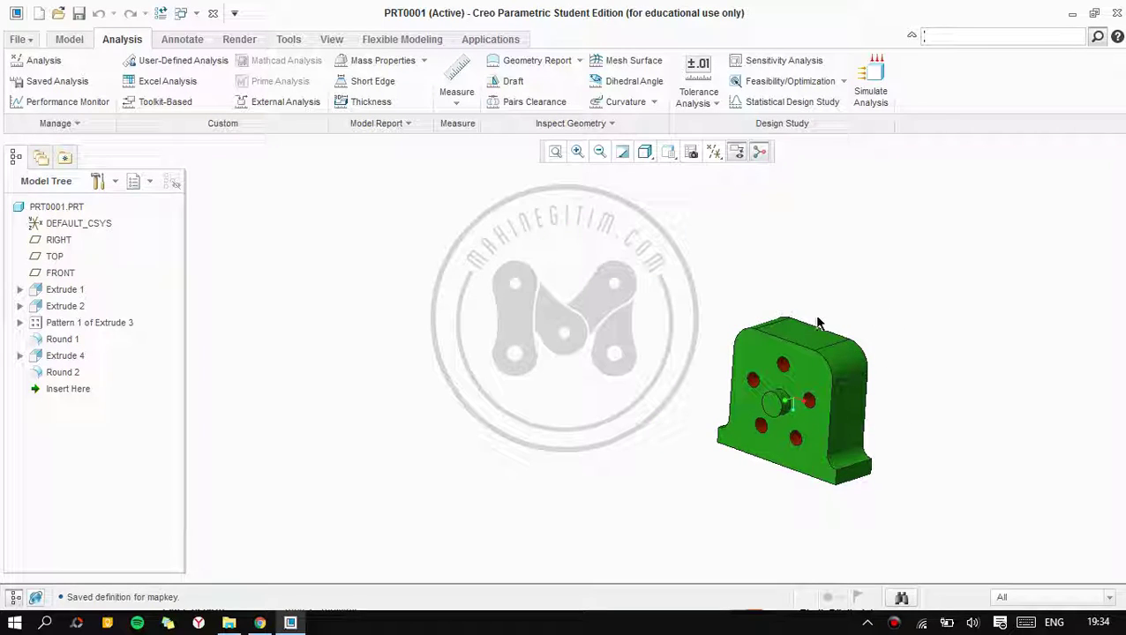
type("n")
left_click(1078, 36)
left_click(1098, 37)
mouse_move(854, 389)
middle_mouse_down()
mouse_move(779, 314)
mouse_move(794, 397)
mouse_move(882, 364)
mouse_move(786, 311)
mouse_move(748, 378)
middle_mouse_up()
left_click(713, 152)
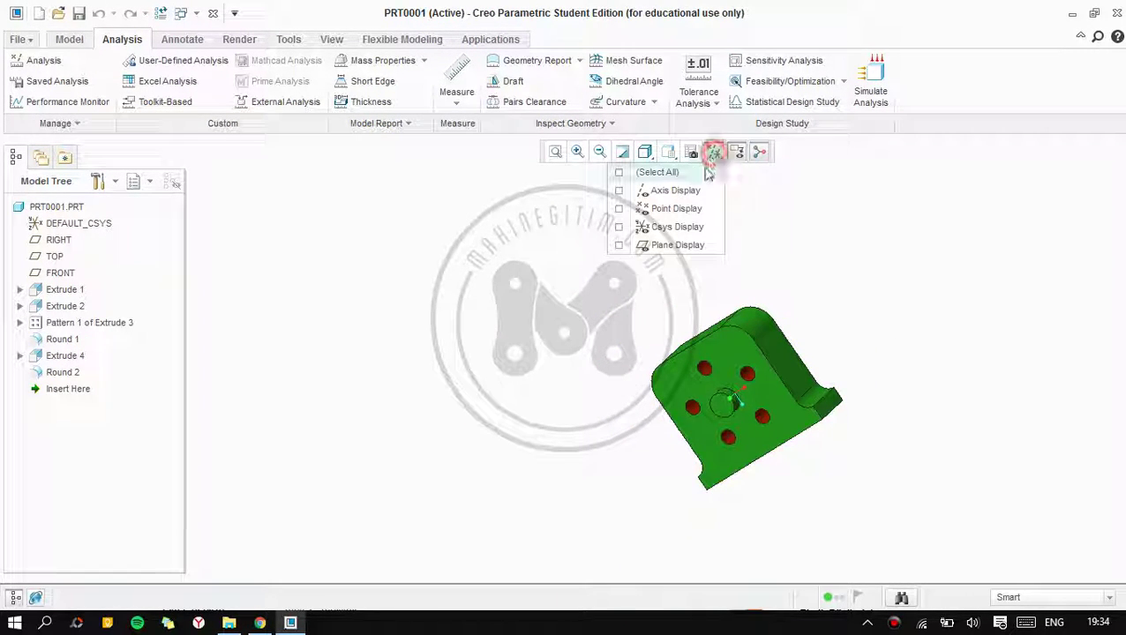
Turn on datum planes, test the normal view mapkey, and show File > Help > System Information.
left_click(678, 245)
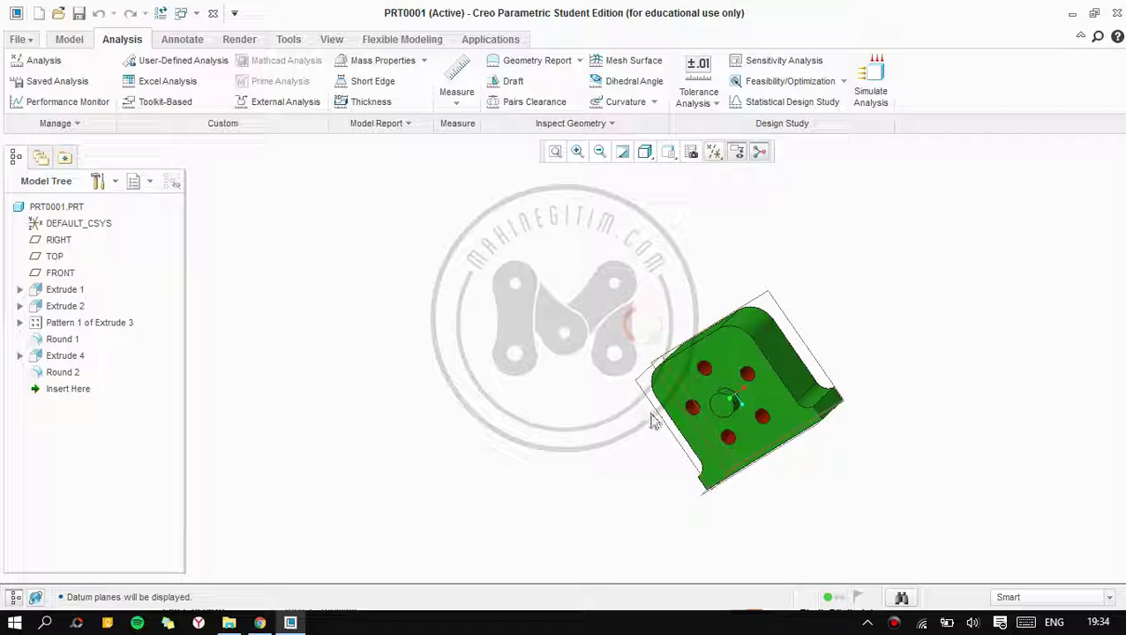
middle_click_drag(658, 422, 663, 437)
key("ctrl+d")
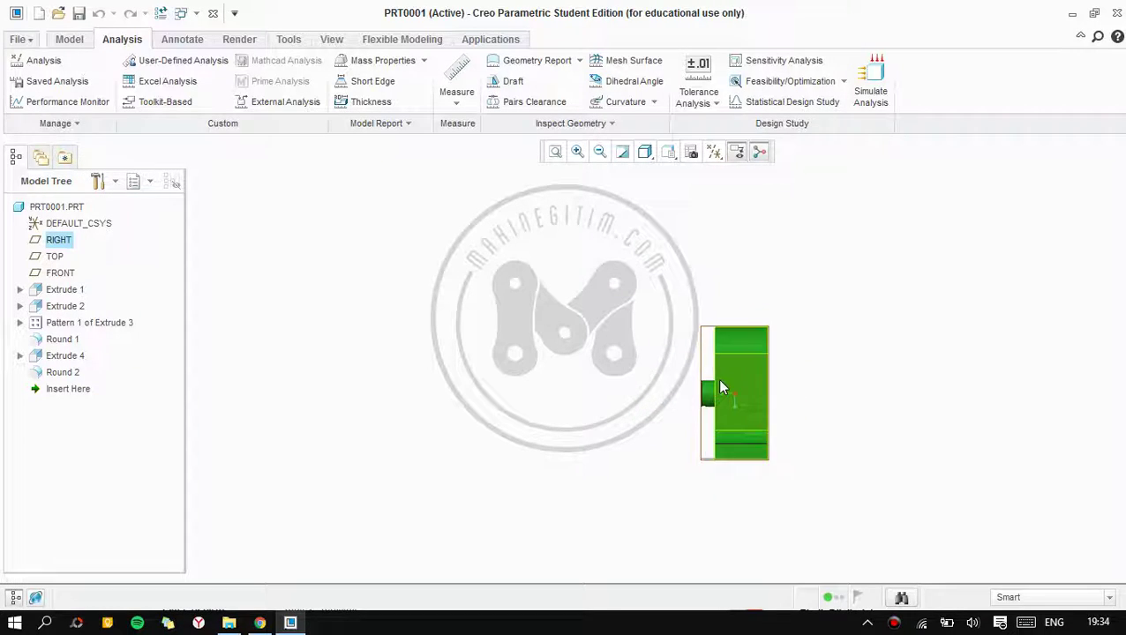
scroll(721, 384, "down", 3)
scroll(730, 386, "up", 3)
middle_click_drag(730, 386, 749, 384)
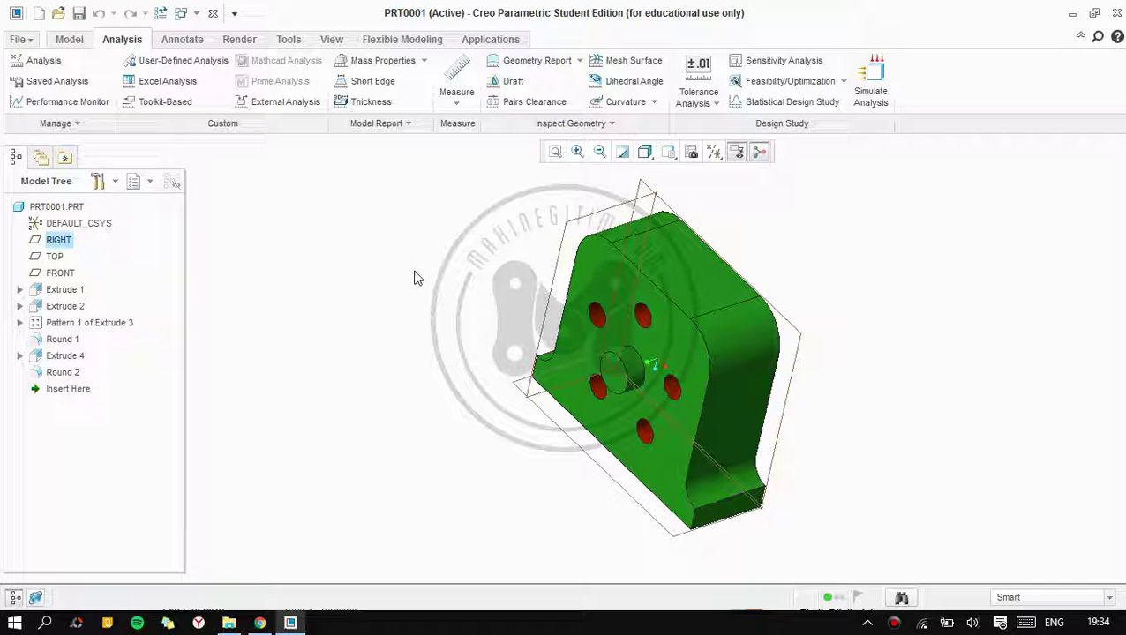
mouse_move(705, 494)
middle_mouse_down()
mouse_move(758, 391)
mouse_move(713, 389)
middle_mouse_up()
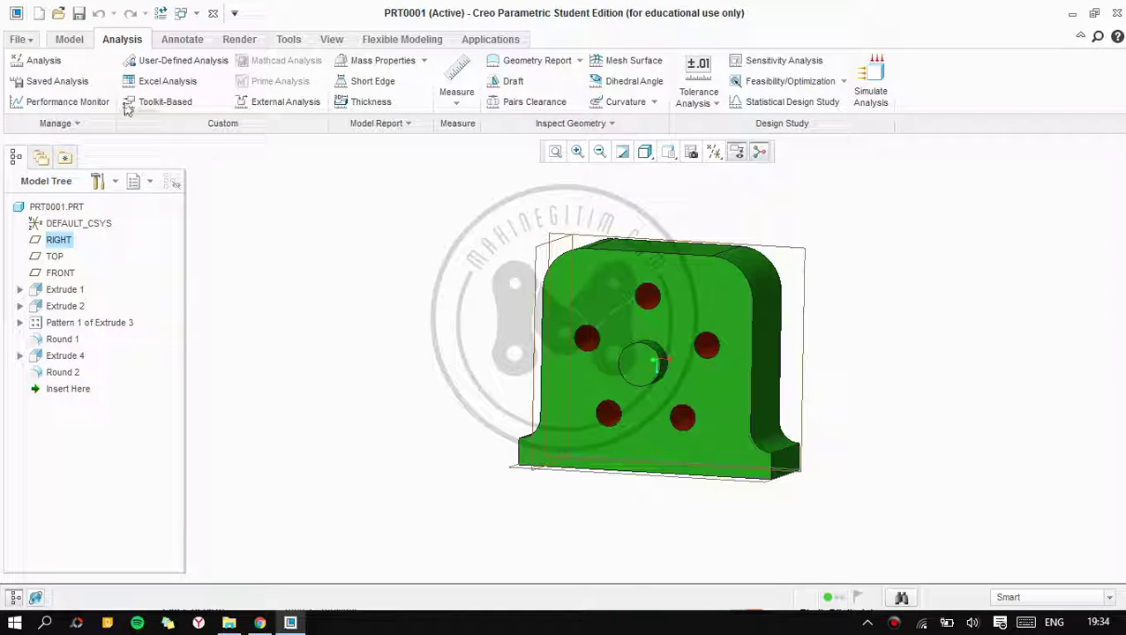
left_click(26, 41)
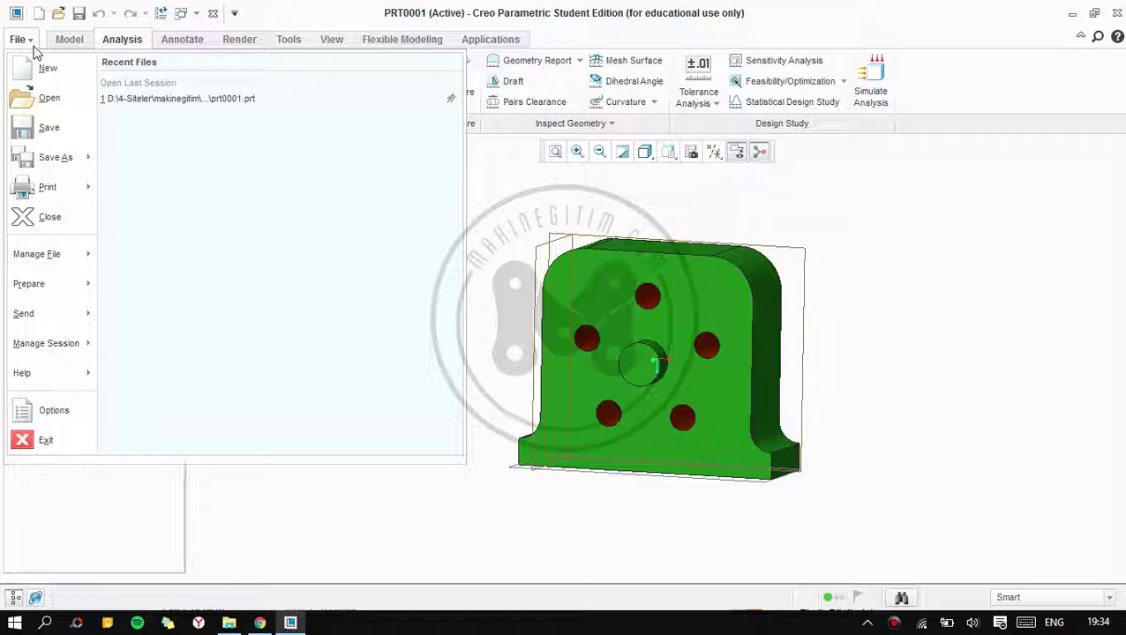
mouse_move(35, 374)
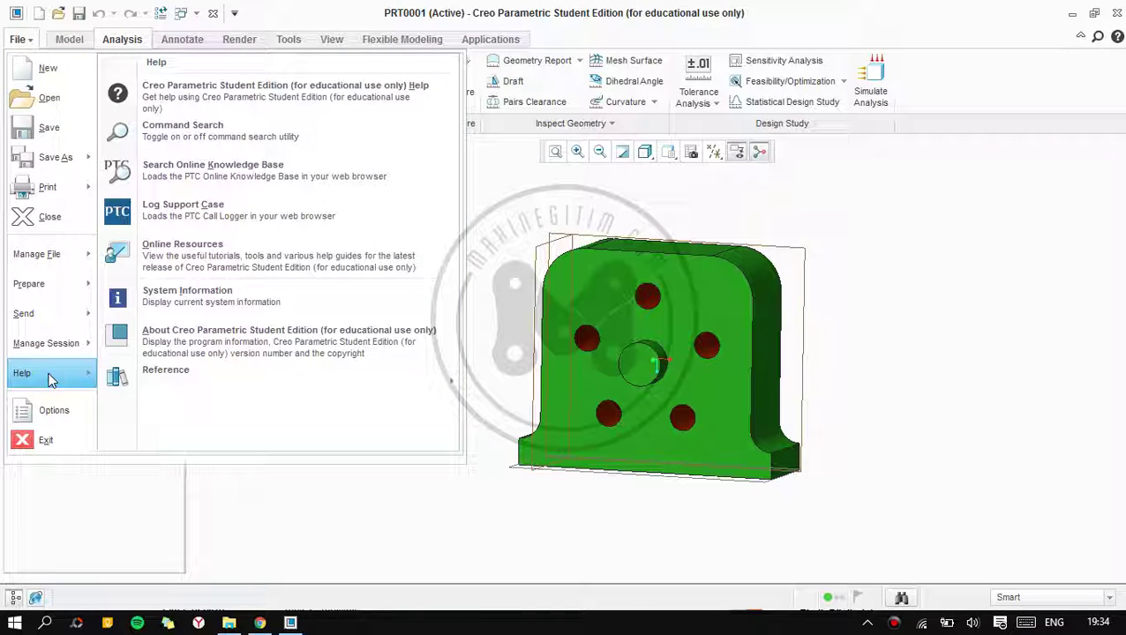
left_click(221, 303)
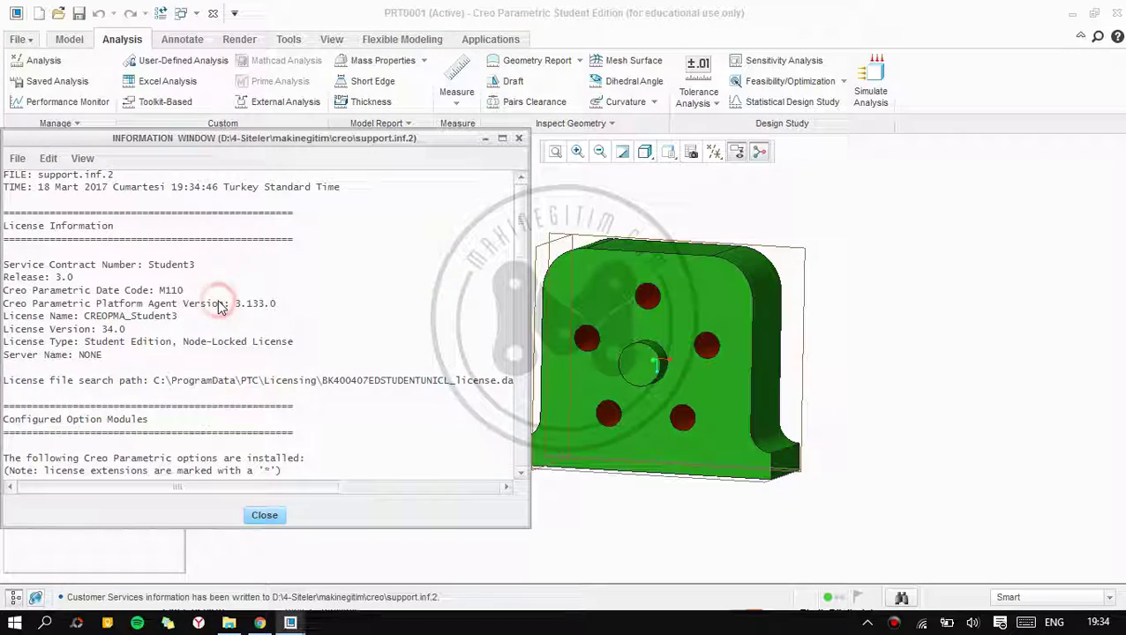
Scroll the Information Window to Configuration Information and find the config.pro path read.
left_click_drag(284, 137, 695, 108)
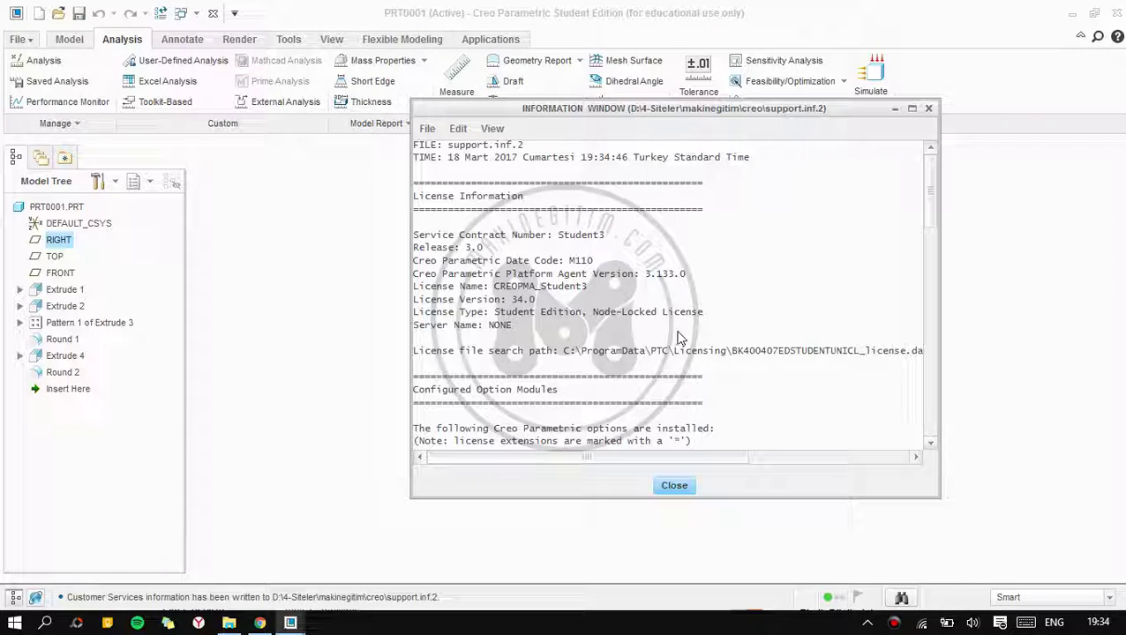
scroll(679, 337, "down", 3)
scroll(679, 334, "down", 2)
scroll(590, 321, "down", 5)
scroll(468, 300, "down", 2)
scroll(460, 295, "down", 2)
scroll(460, 294, "down", 2)
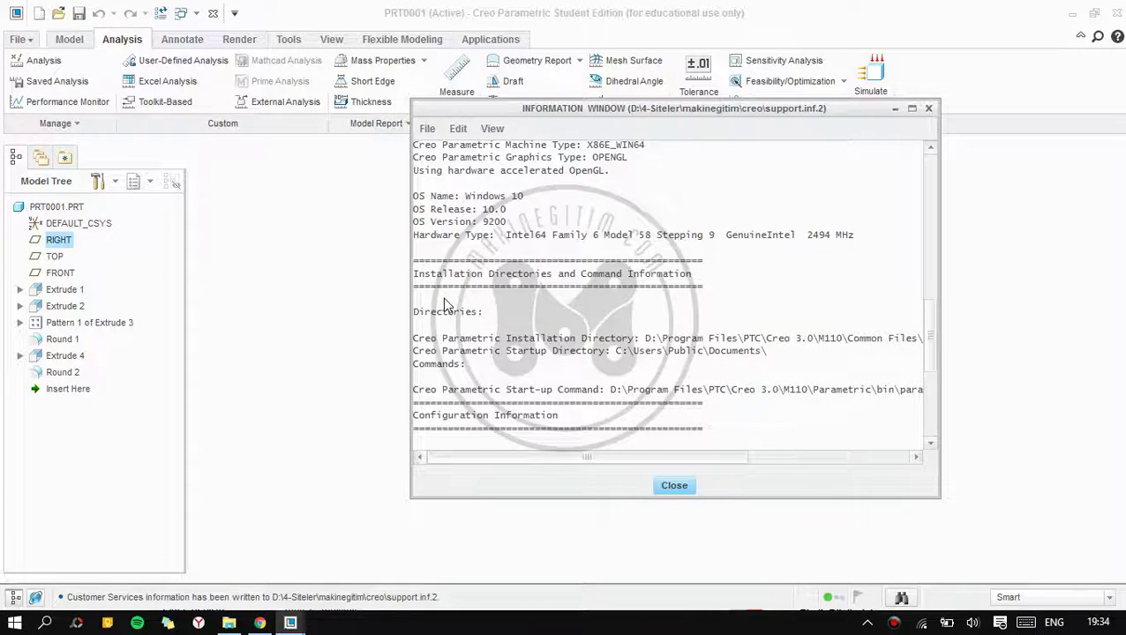
scroll(446, 304, "down", 2)
scroll(434, 362, "down", 1)
left_click(420, 340)
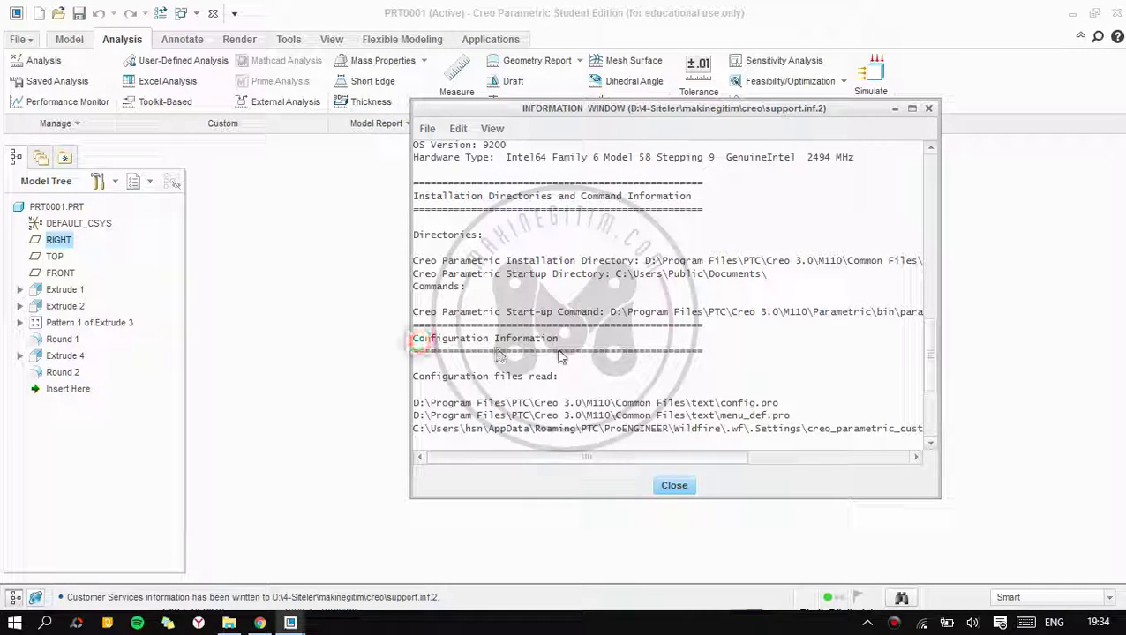
scroll(488, 371, "down", 1)
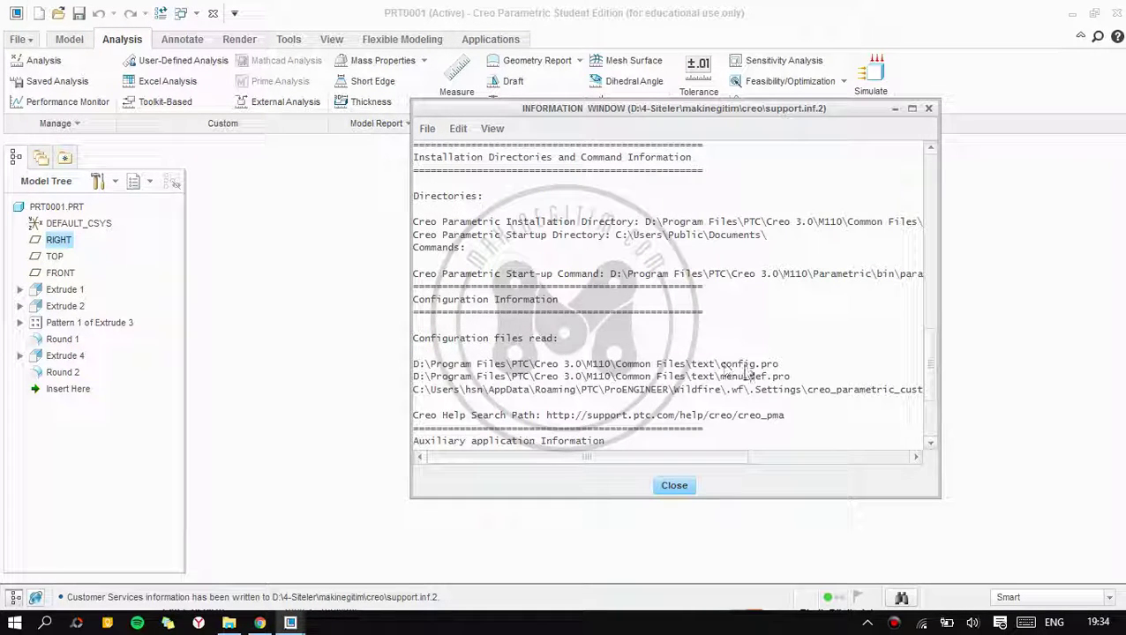
left_click(419, 367)
Go to drive D: in File Explorer.
left_click(228, 623)
left_click(508, 55)
type("d:")
key("Return")
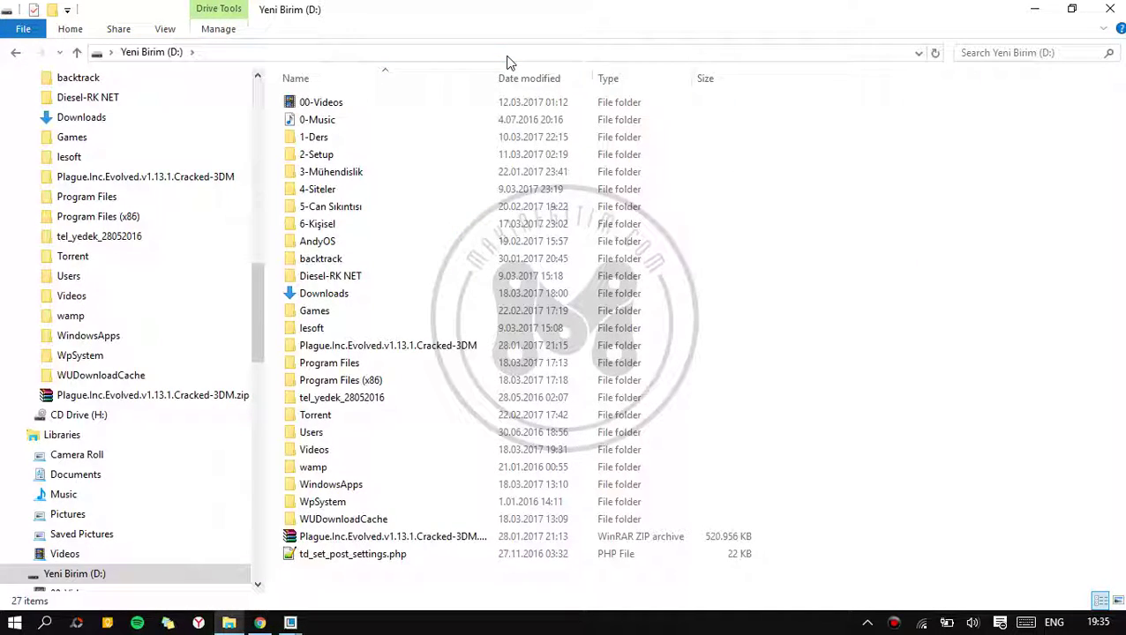
Browse to Program Files\PTC\Creo 3.0\M110\Common Files\text.
left_click(310, 366)
double_click(310, 365)
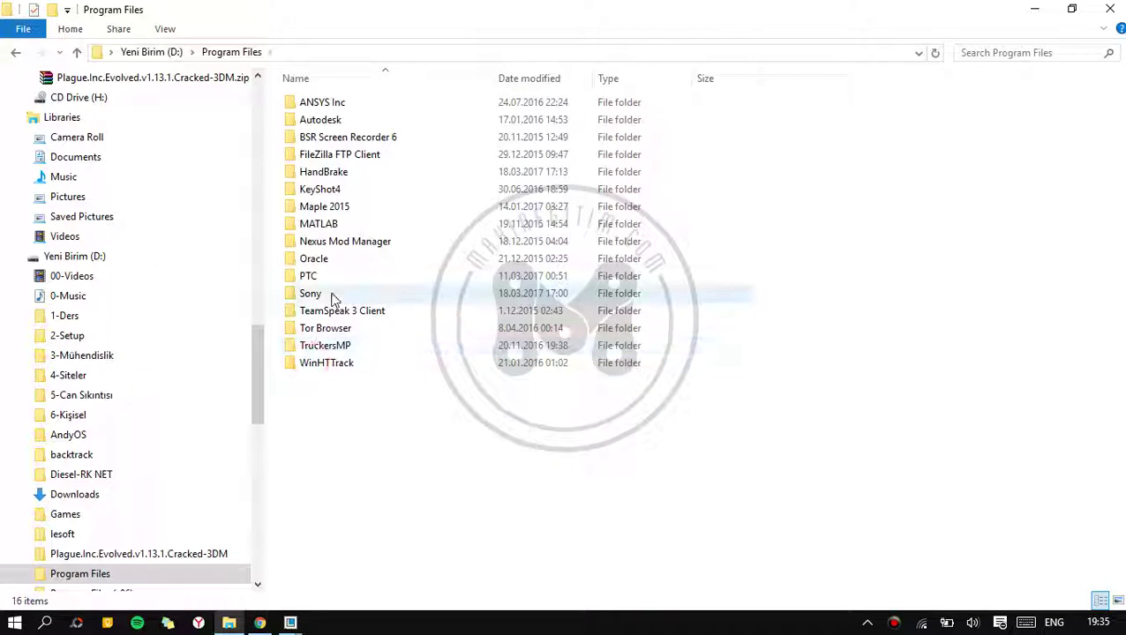
double_click(325, 286)
double_click(358, 119)
double_click(357, 104)
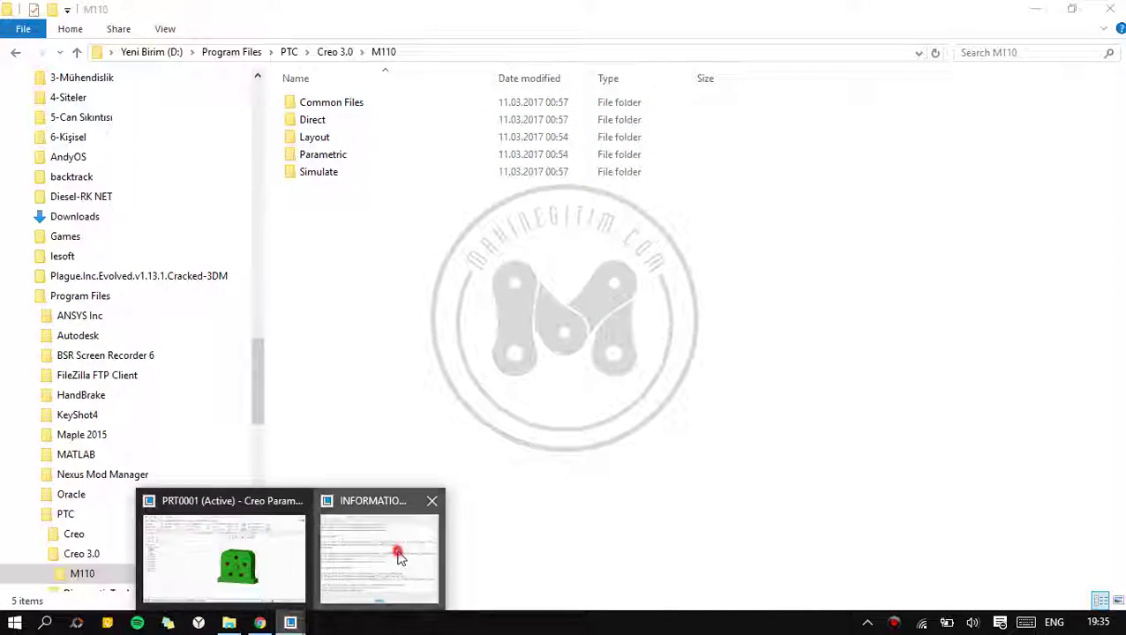
mouse_move(290, 622)
left_click(397, 553)
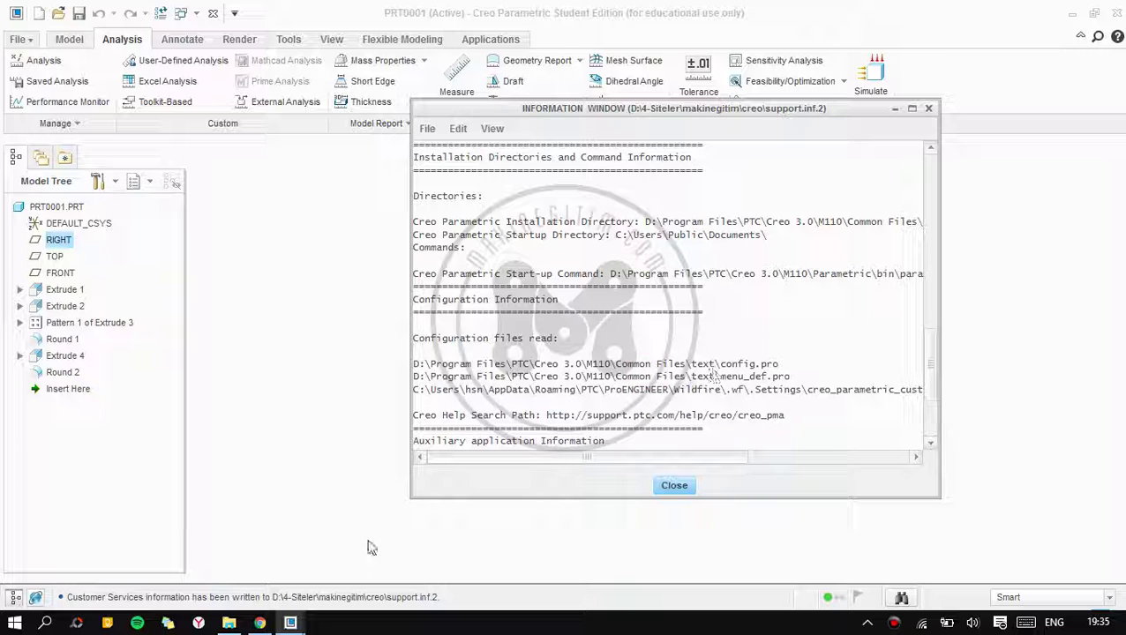
left_click(238, 622)
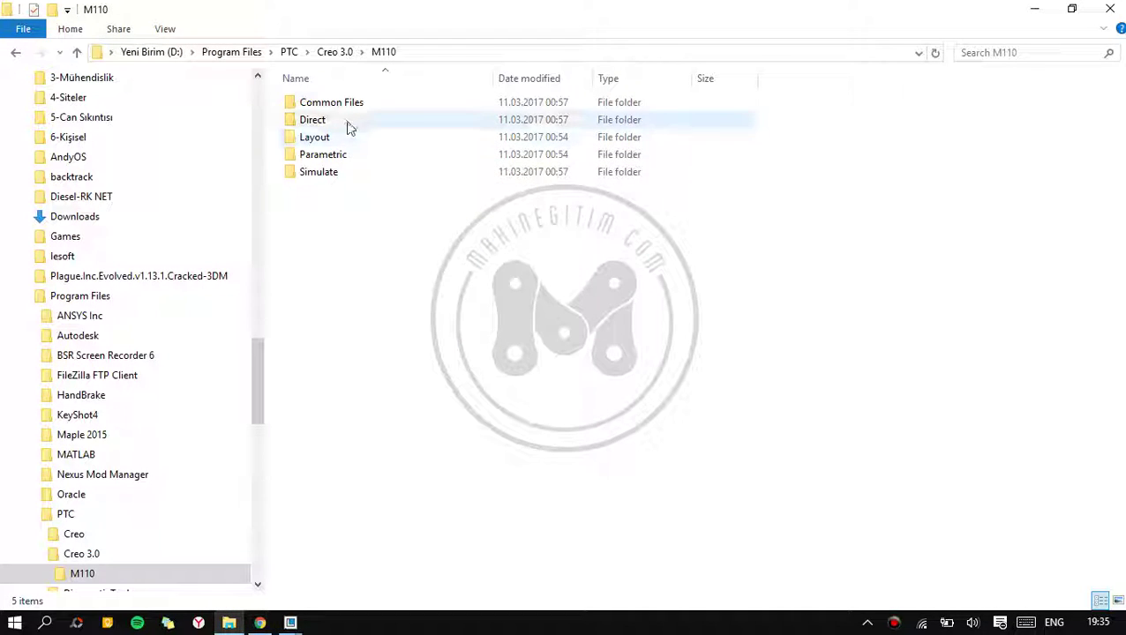
double_click(352, 103)
scroll(344, 477, "down", 2)
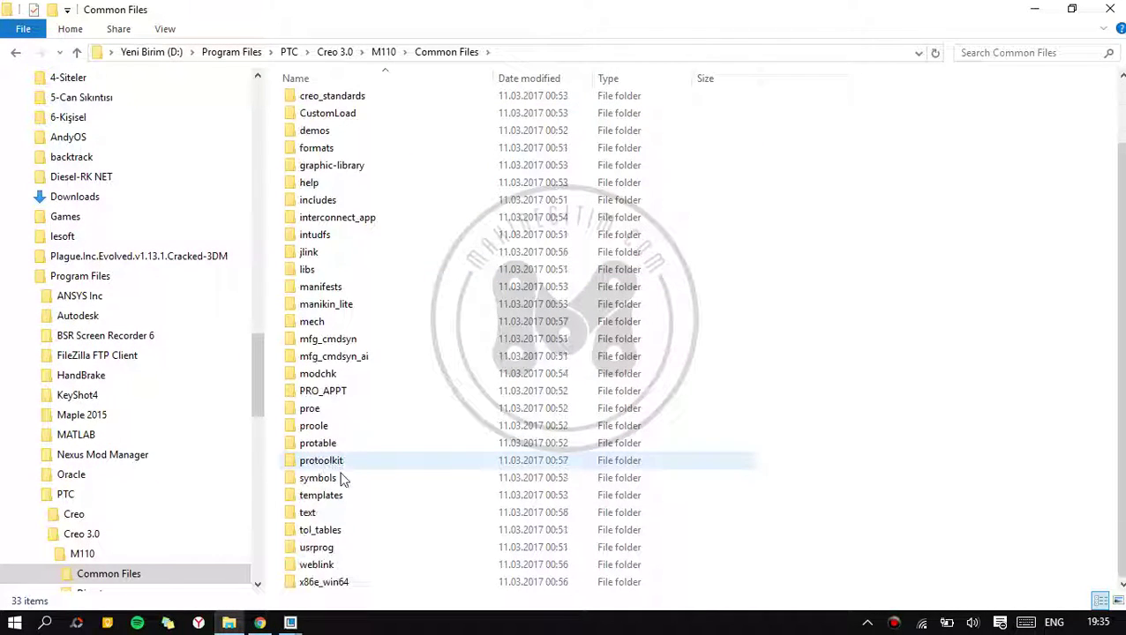
double_click(317, 513)
Open the text folder's config.pro with Edit with Notepad++, closing the duplicate copy.
key("alt+Tab")
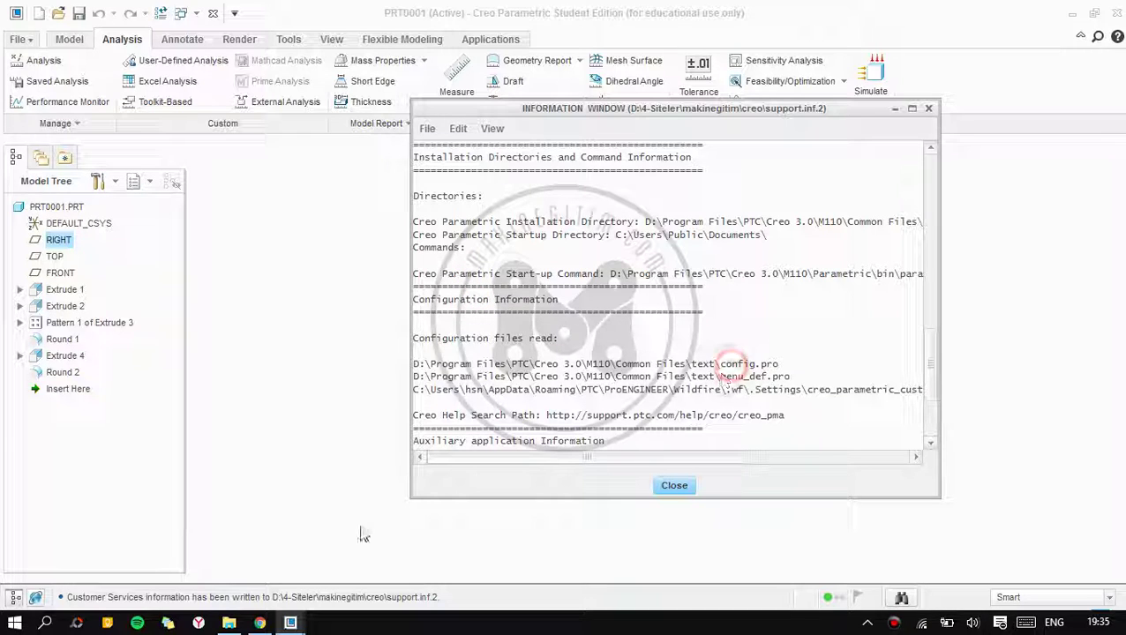
left_click(289, 623)
left_click(366, 578)
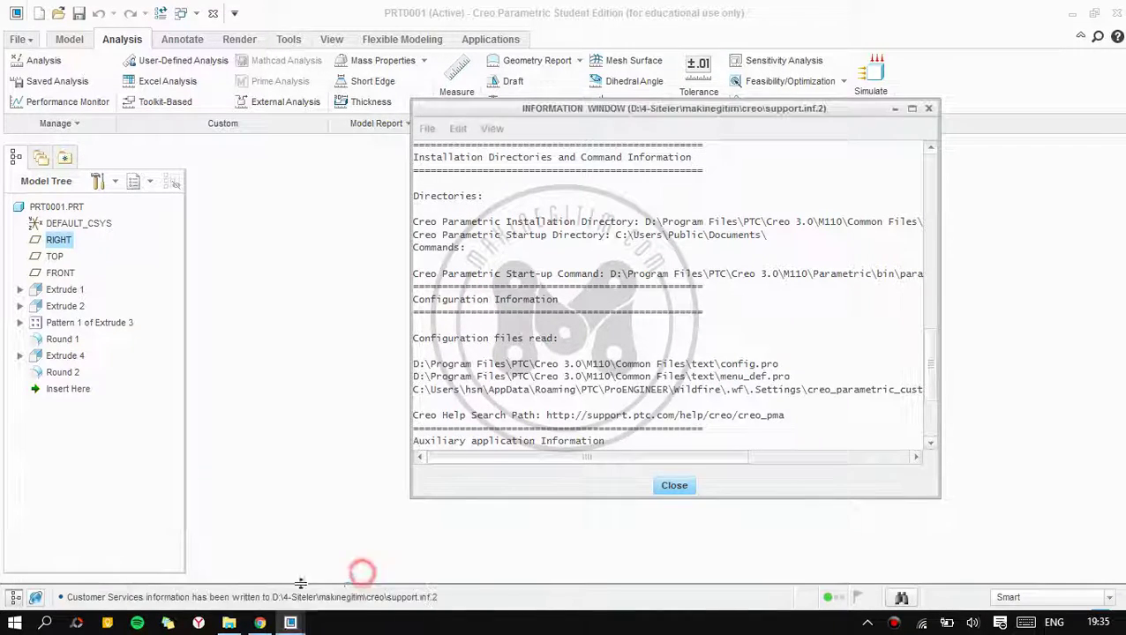
left_click(228, 623)
scroll(427, 474, "down", 4)
scroll(427, 474, "down", 6)
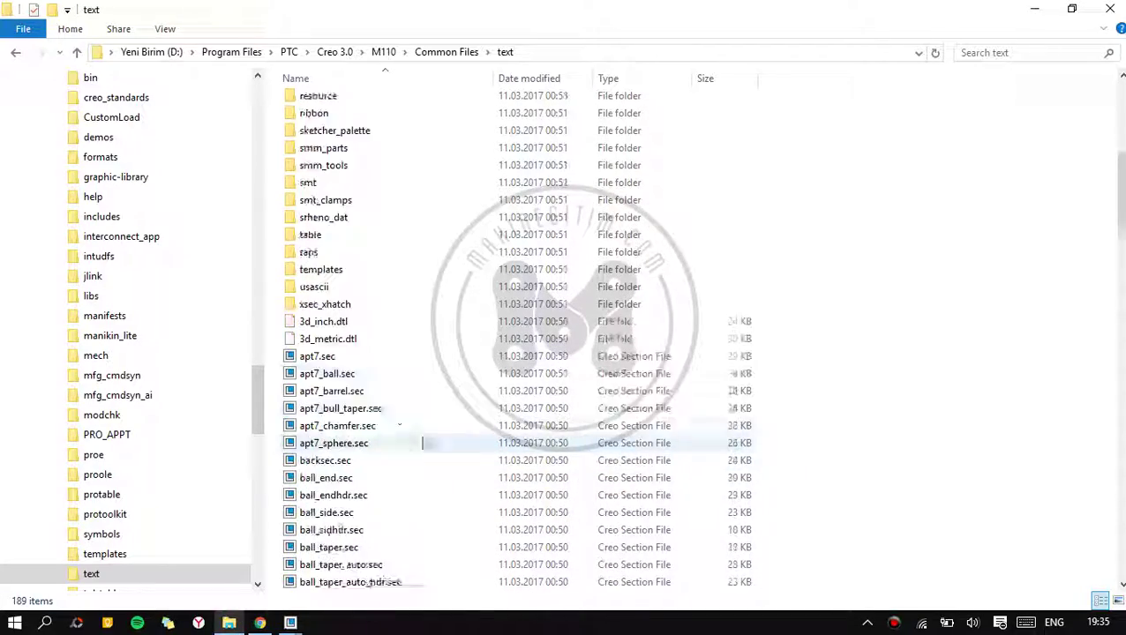
scroll(427, 473, "down", 3)
mouse_move(1120, 220)
left_mouse_down()
mouse_move(1120, 349)
mouse_move(1115, 288)
left_mouse_up()
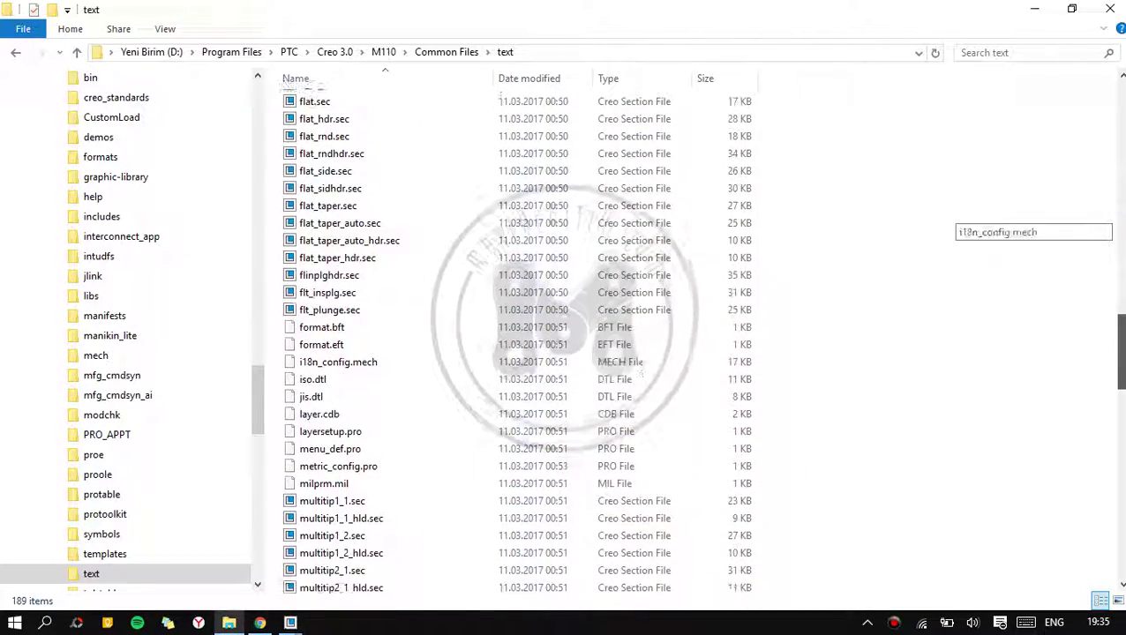
left_click(397, 197)
right_click(397, 197)
left_click(273, 225)
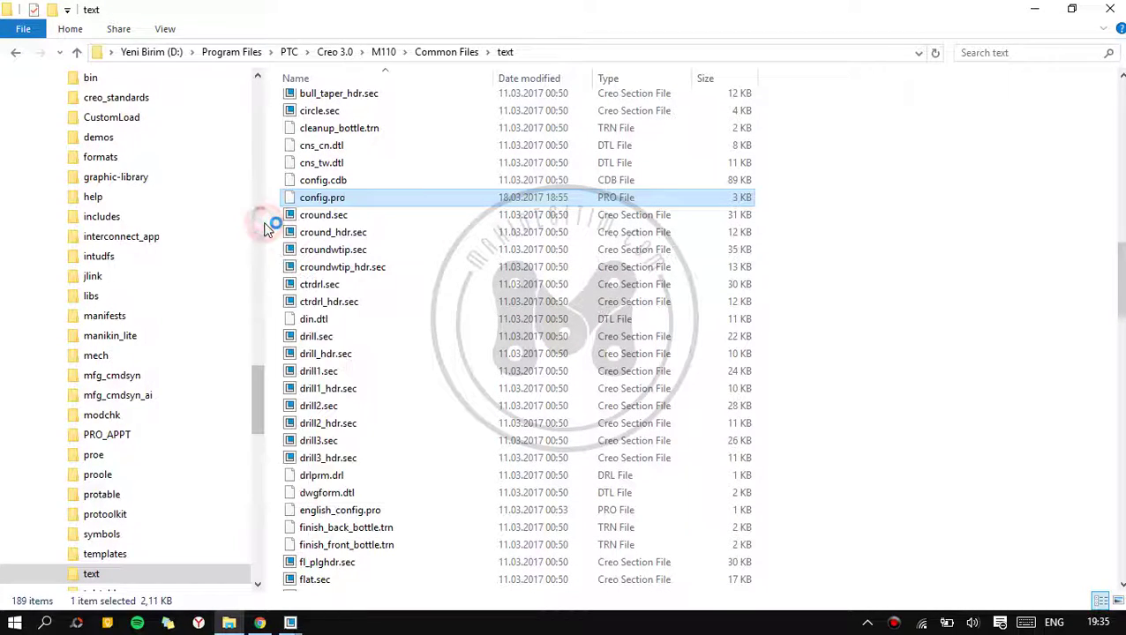
key("alt+F4")
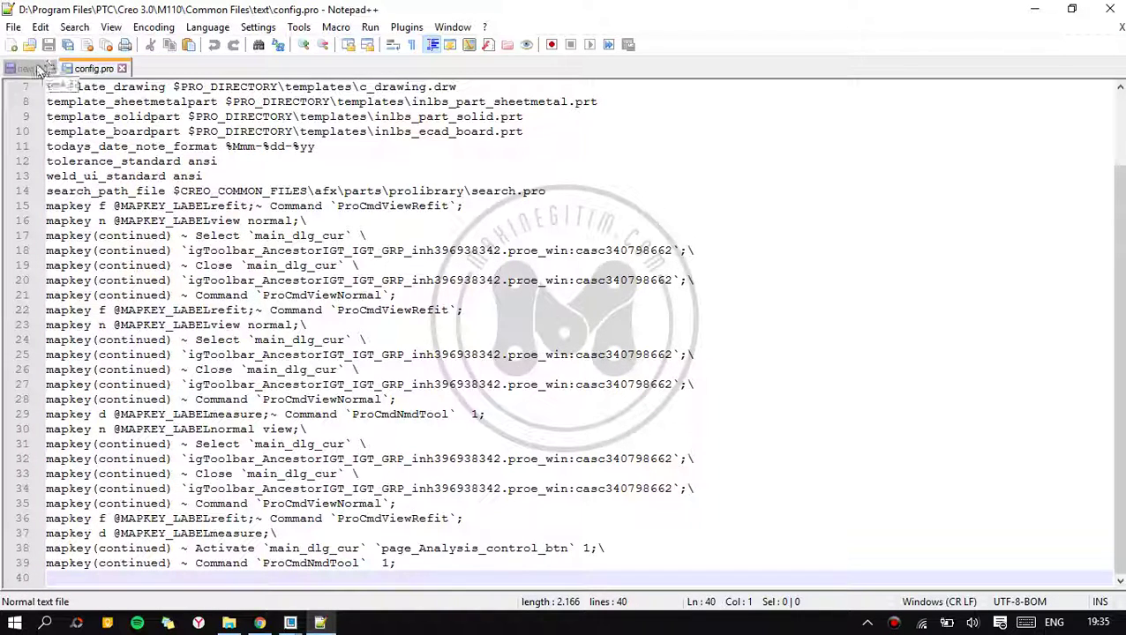
Discard the scratch file and delete mapkey lines 15–39 from the install config.pro.
left_click(661, 370)
left_click(95, 69)
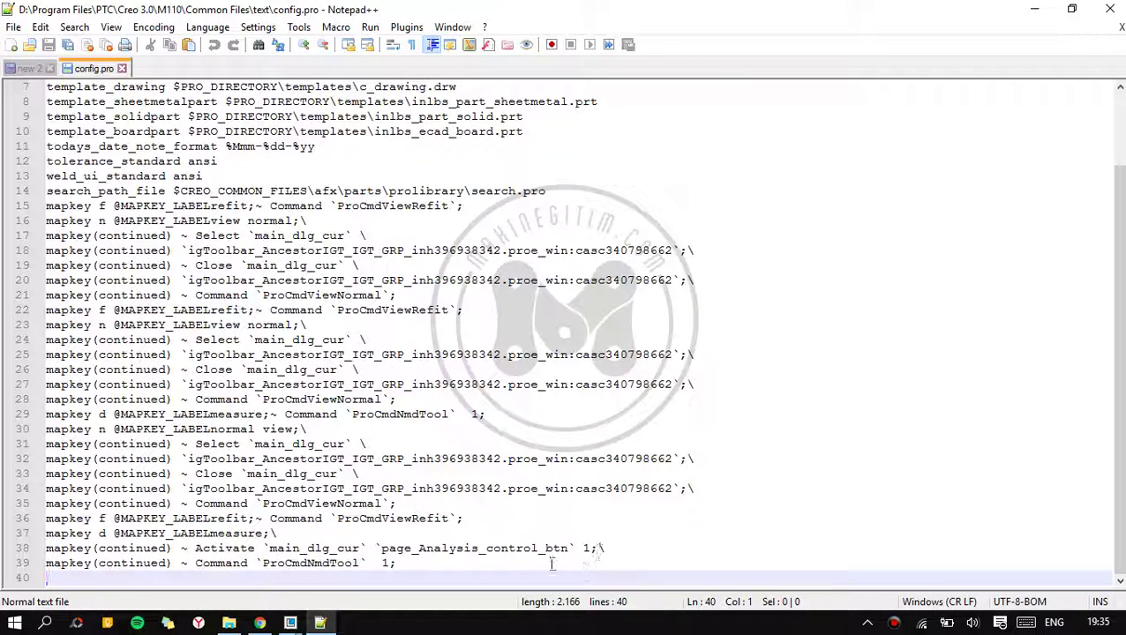
left_click_drag(553, 572, 3, 204)
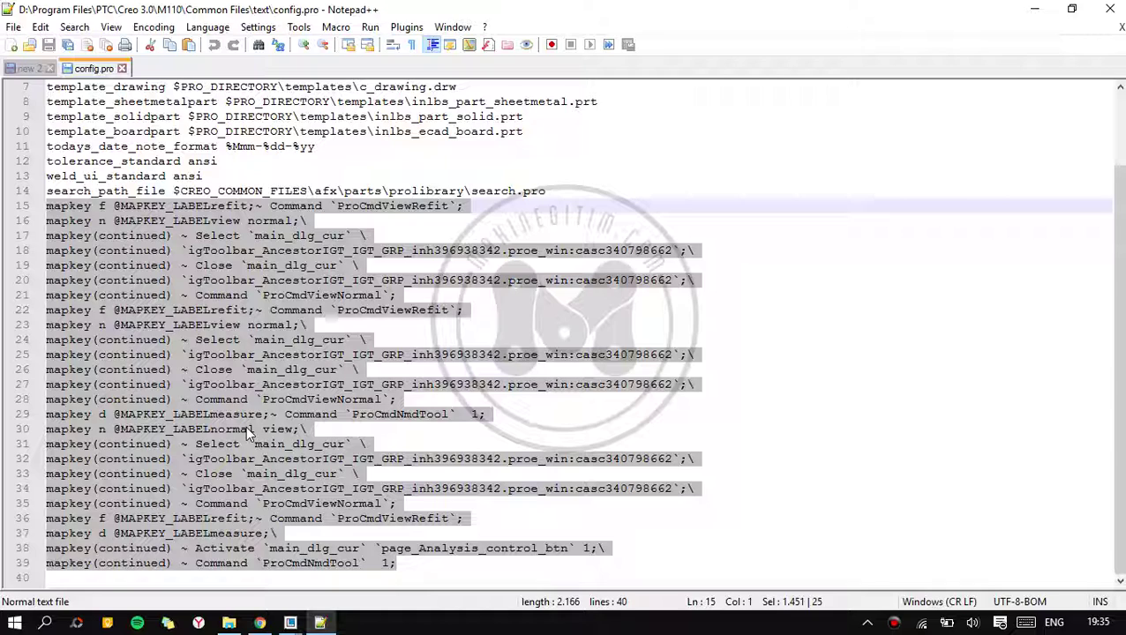
key("Delete")
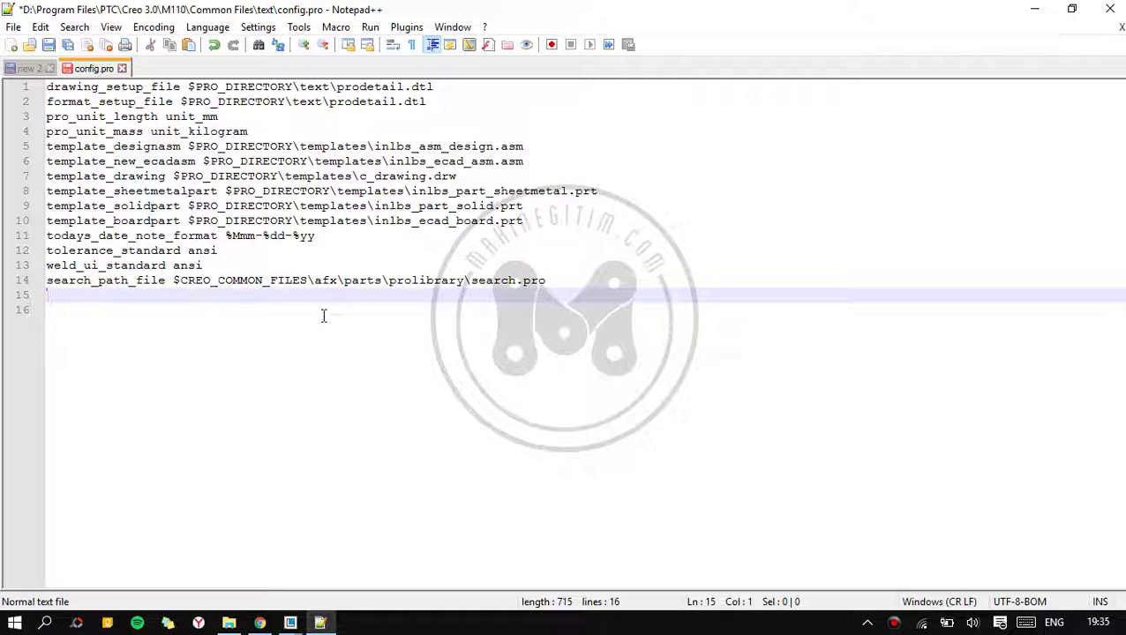
mouse_move(290, 623)
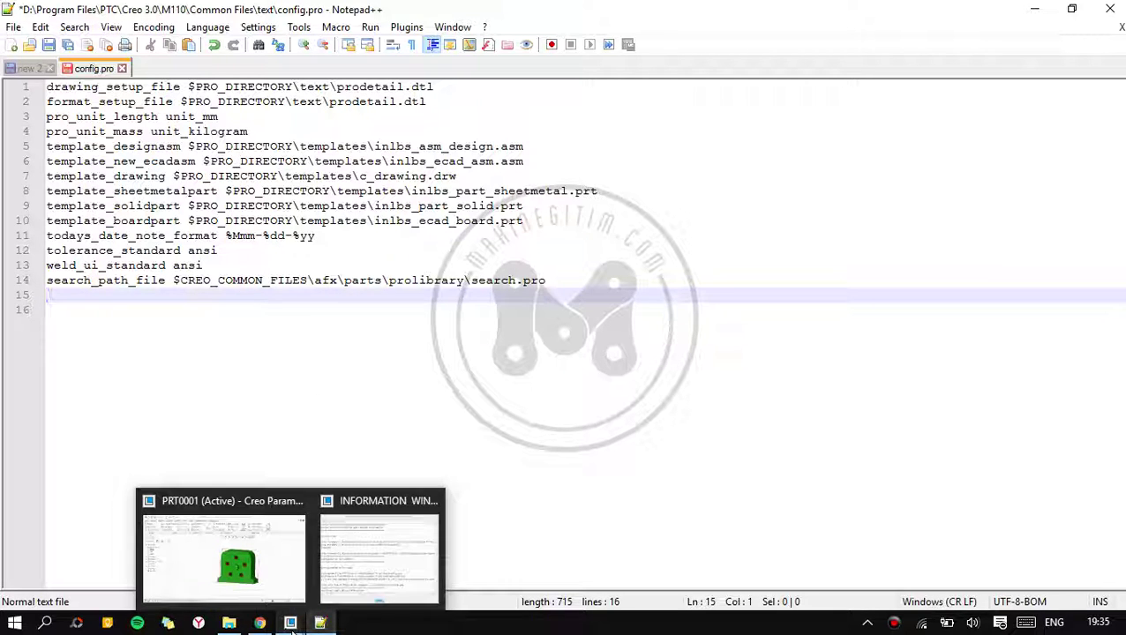
left_click(228, 622)
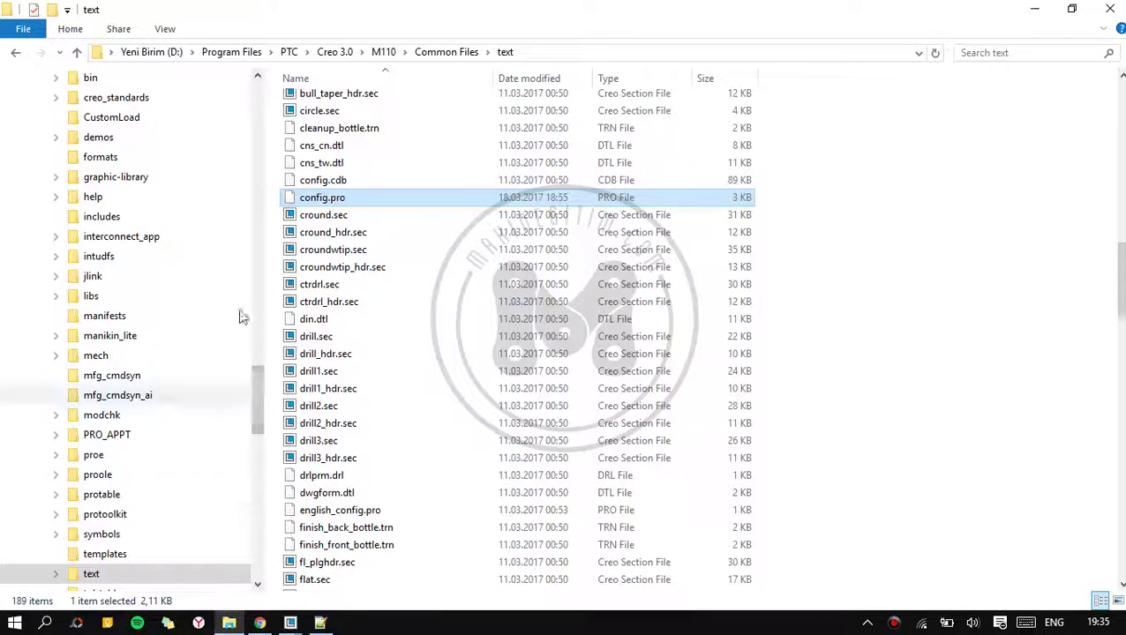
Browse to D:\4-Siteler\makinegitim\creo and right-click its config.pro.
left_click_drag(257, 399, 254, 101)
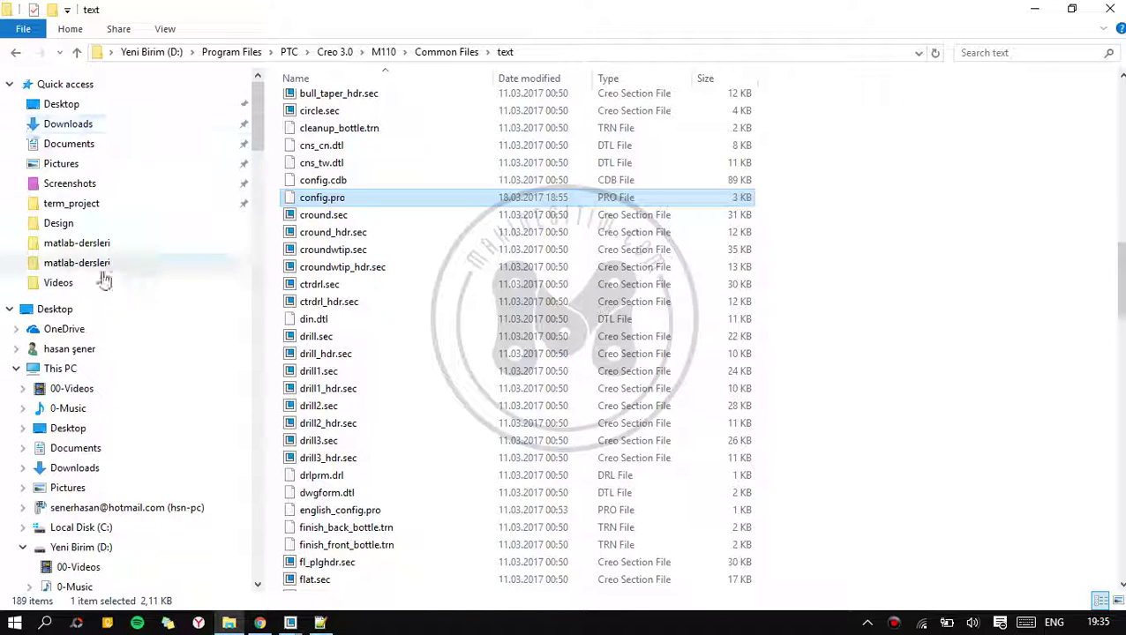
left_click(195, 52)
left_click(212, 156)
double_click(322, 120)
double_click(329, 154)
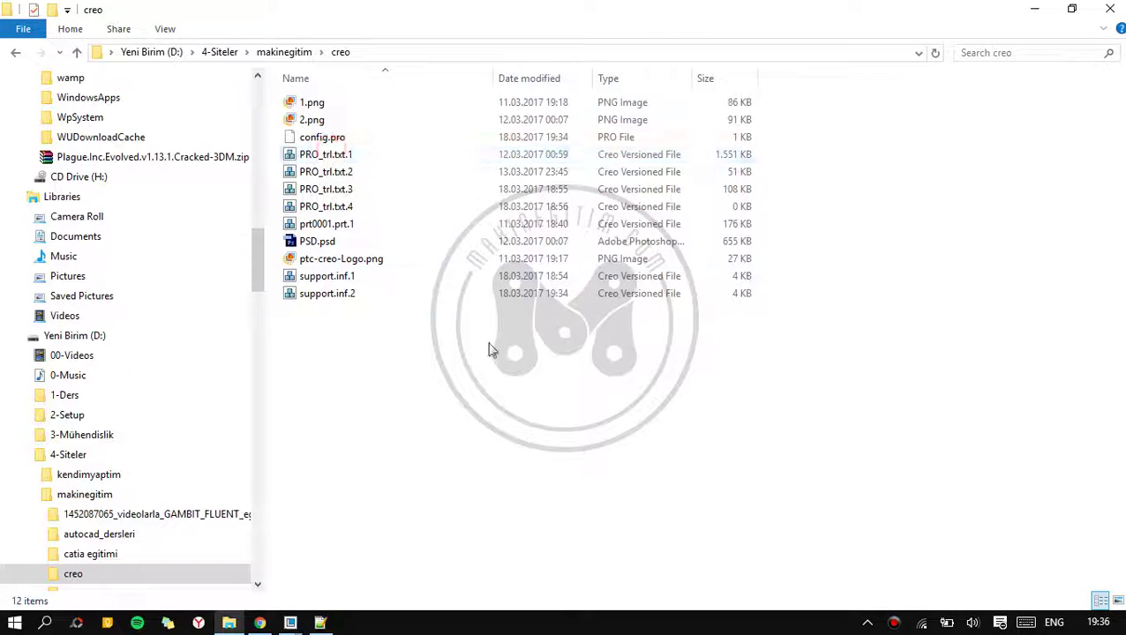
left_click(311, 136)
right_click(311, 137)
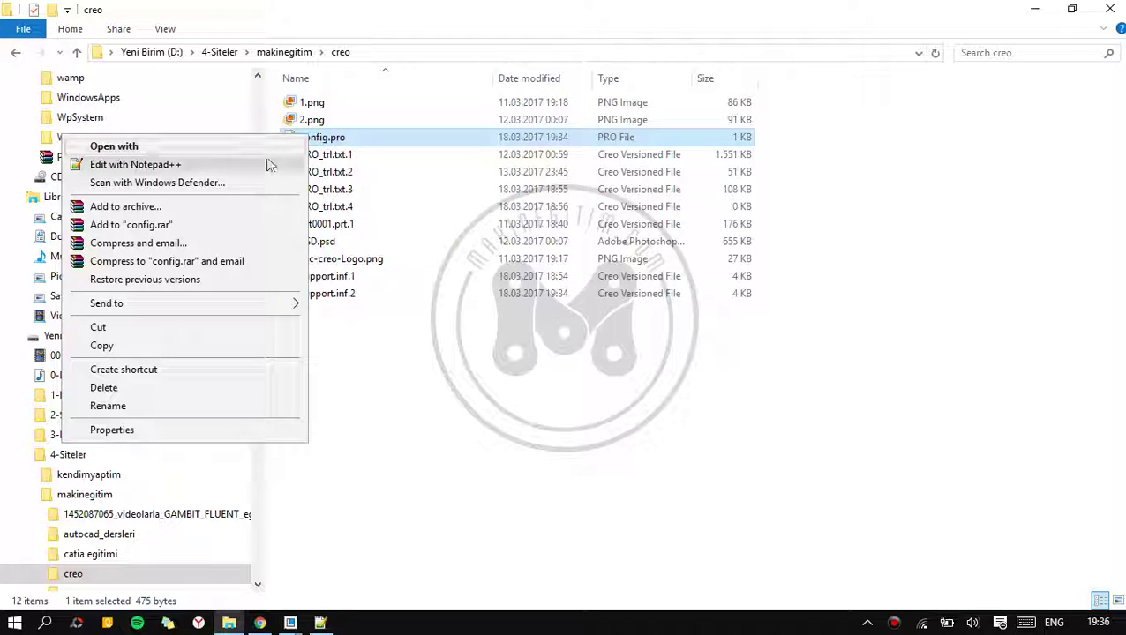
Copy all the refit, measure and normal view mapkey lines from the working config.pro.
left_click(270, 165)
key("ctrl+a")
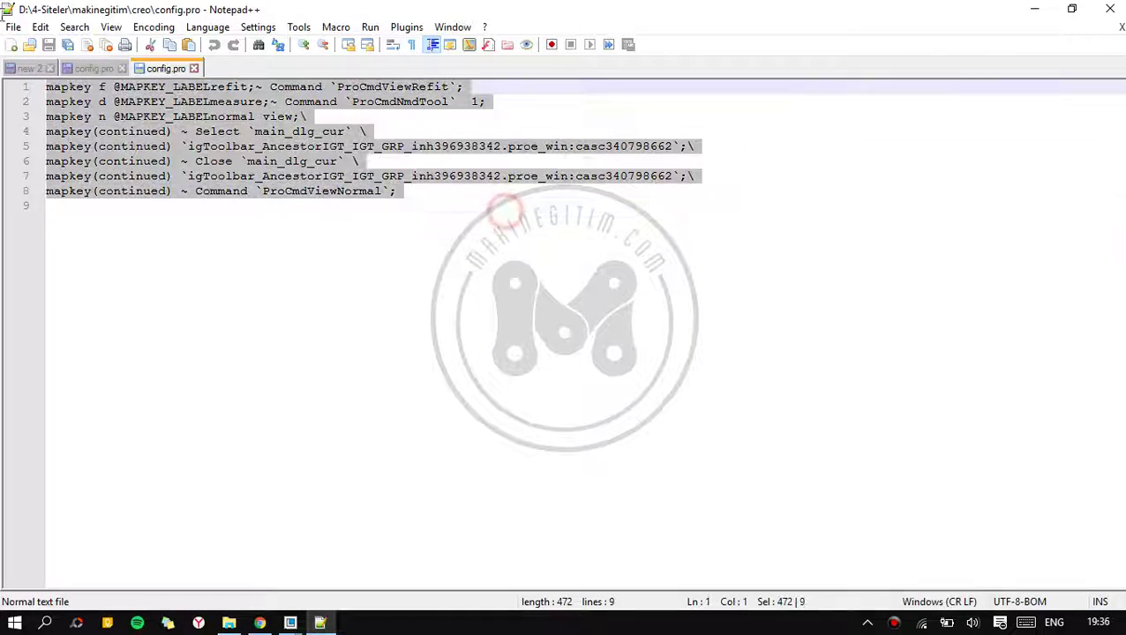
right_click(209, 109)
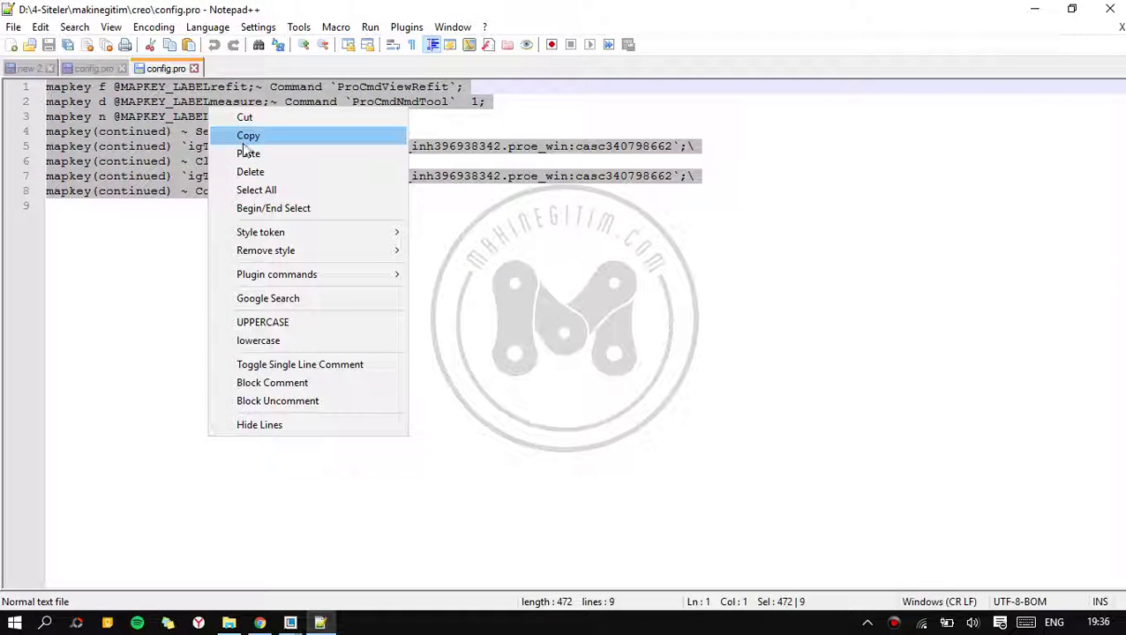
left_click(248, 136)
left_click(442, 203)
Paste the mapkeys at line 15 of the install config.pro, save it, and close Notepad++.
left_click(93, 68)
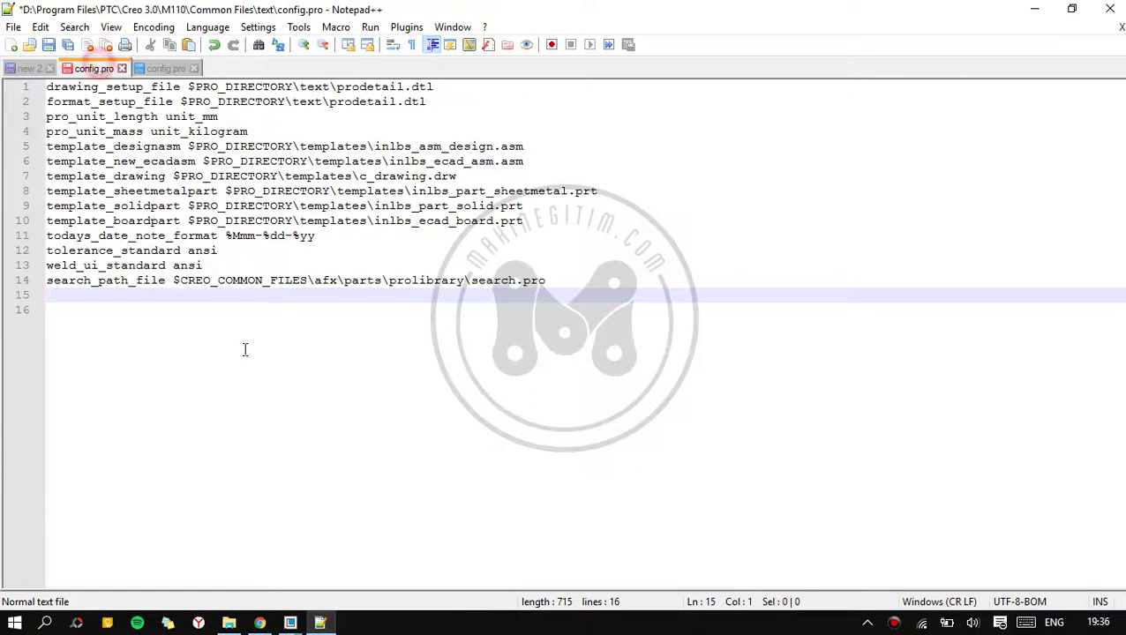
right_click(189, 297)
left_click(222, 329)
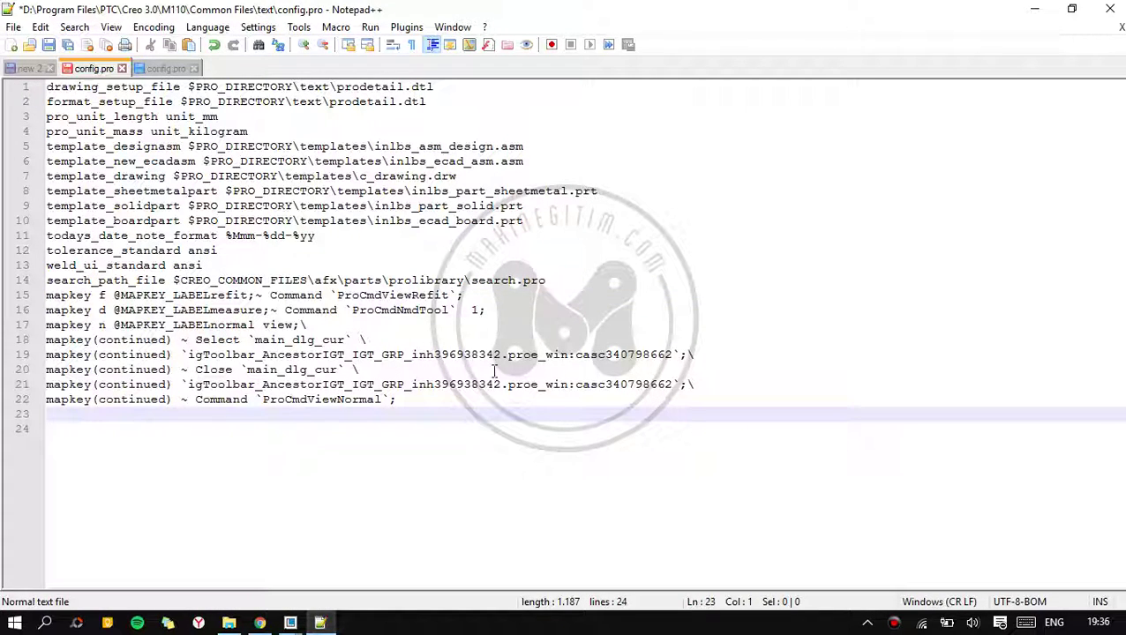
left_click(48, 46)
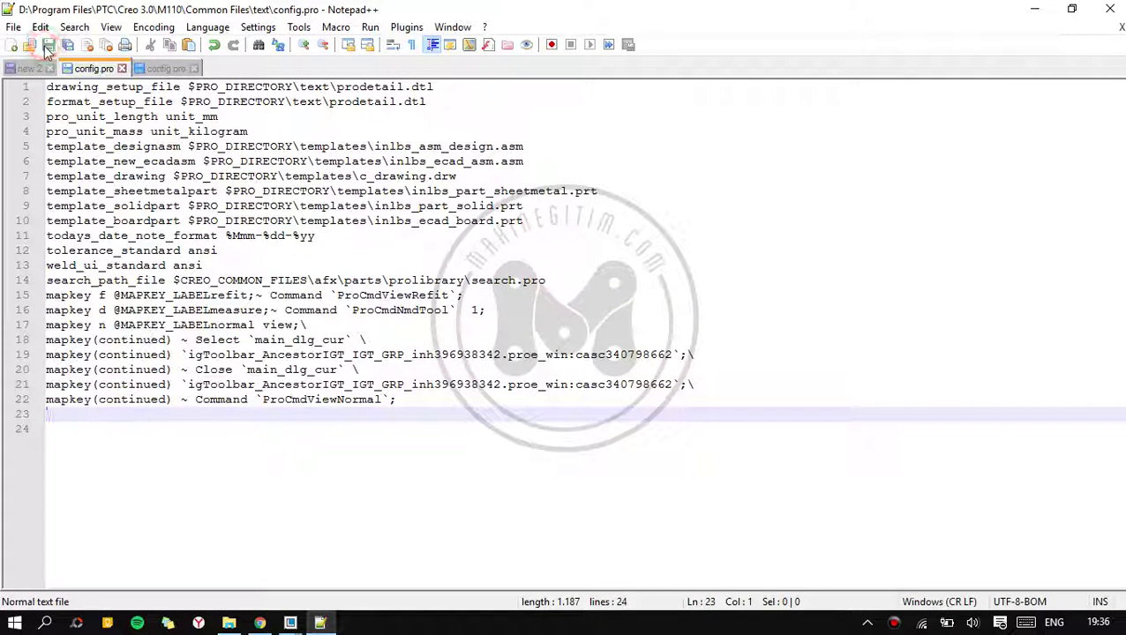
left_click(1109, 9)
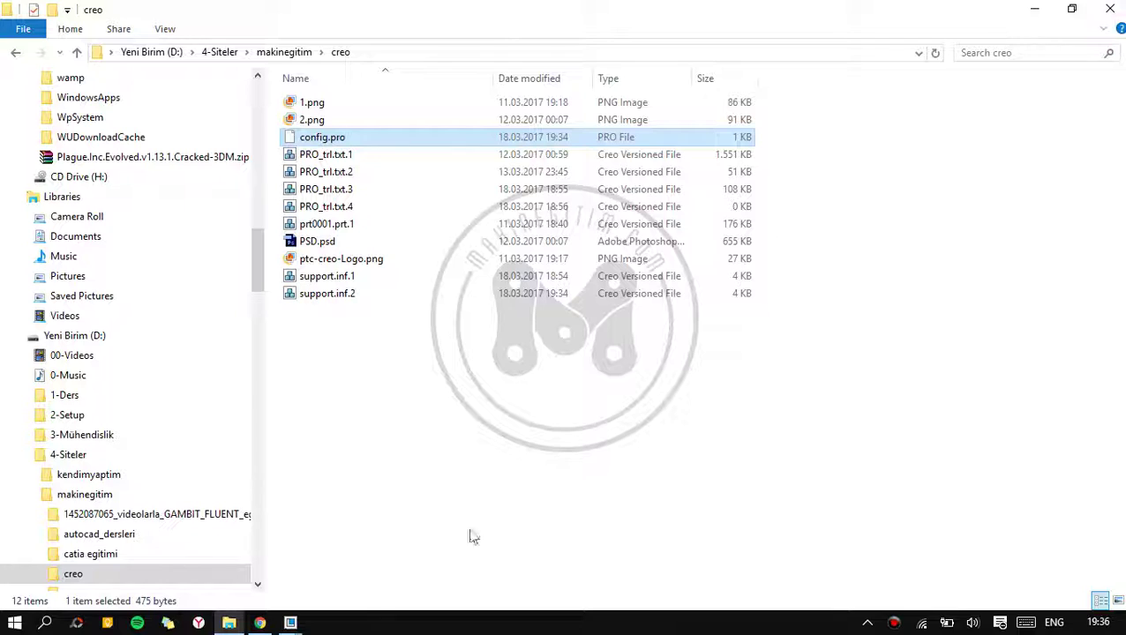
Close Creo's Information Window, exit Creo Parametric, and open the desktop Engineering shortcuts folder.
mouse_move(290, 623)
left_click(381, 554)
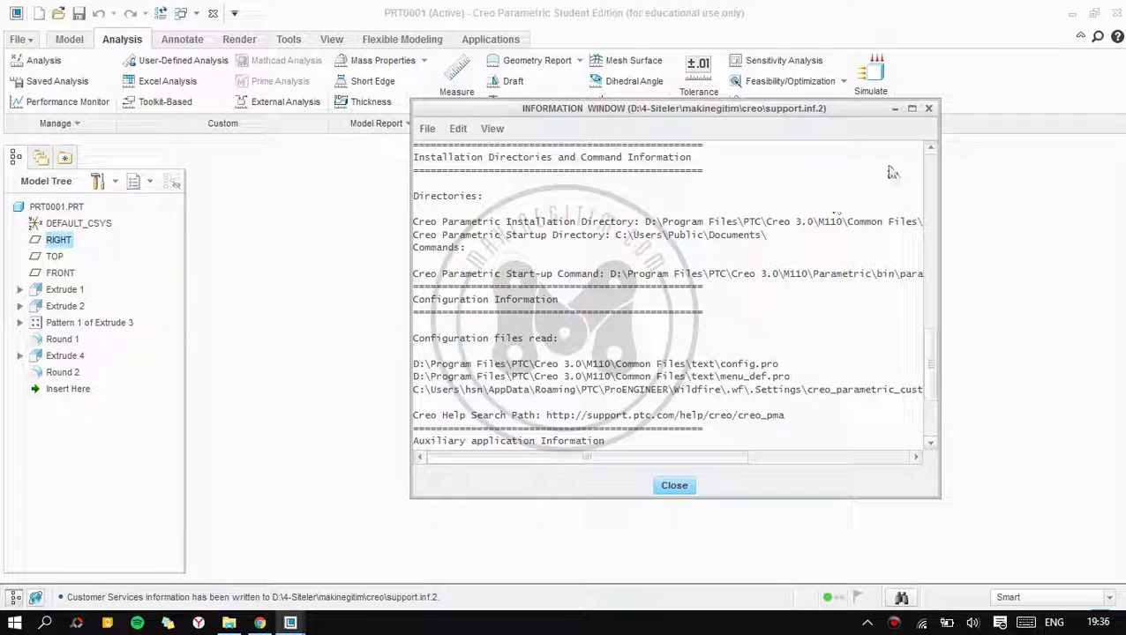
left_click(928, 110)
left_click(1117, 14)
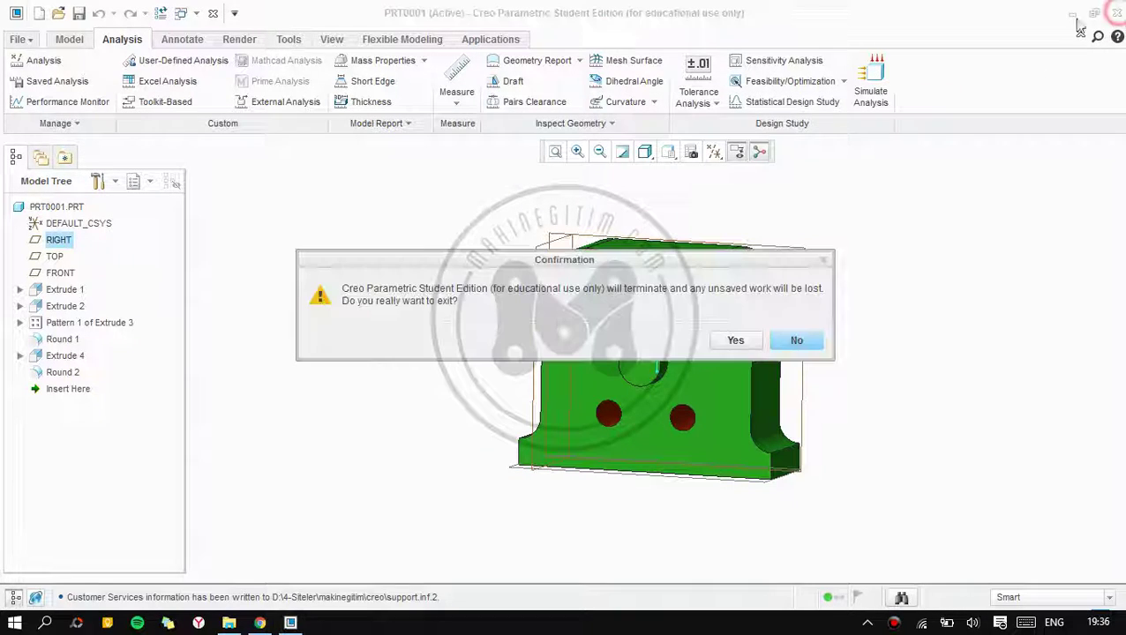
left_click(731, 337)
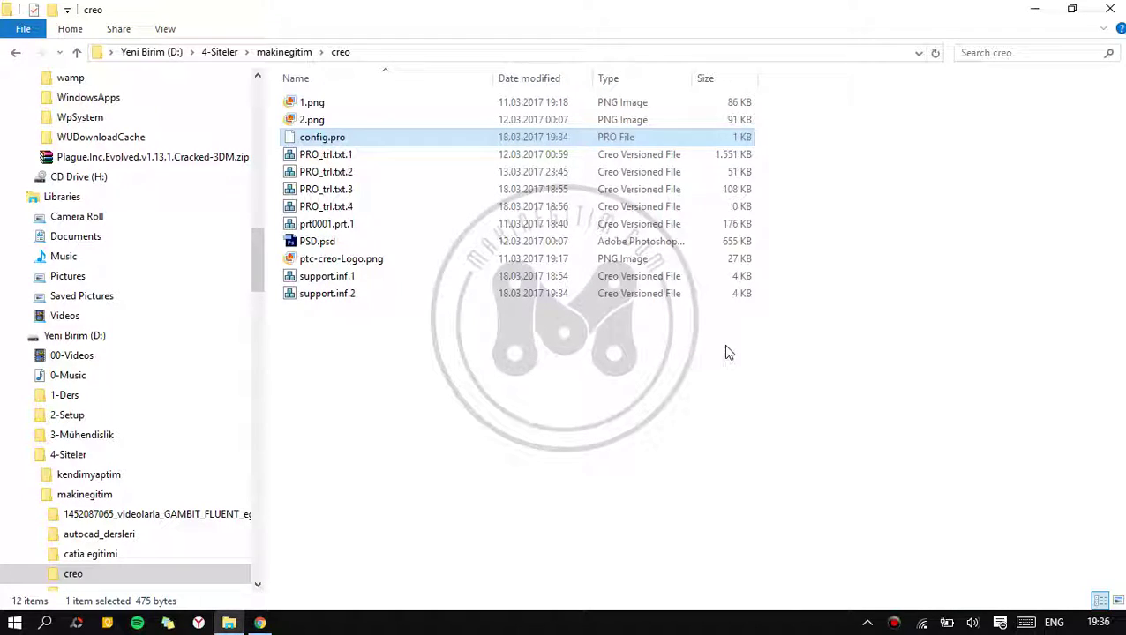
key("super+d")
double_click(1085, 20)
Relaunch Creo Parametric 3.0 M110, close the Engineering folder, maximize Creo and close its browser panel.
left_click(718, 242)
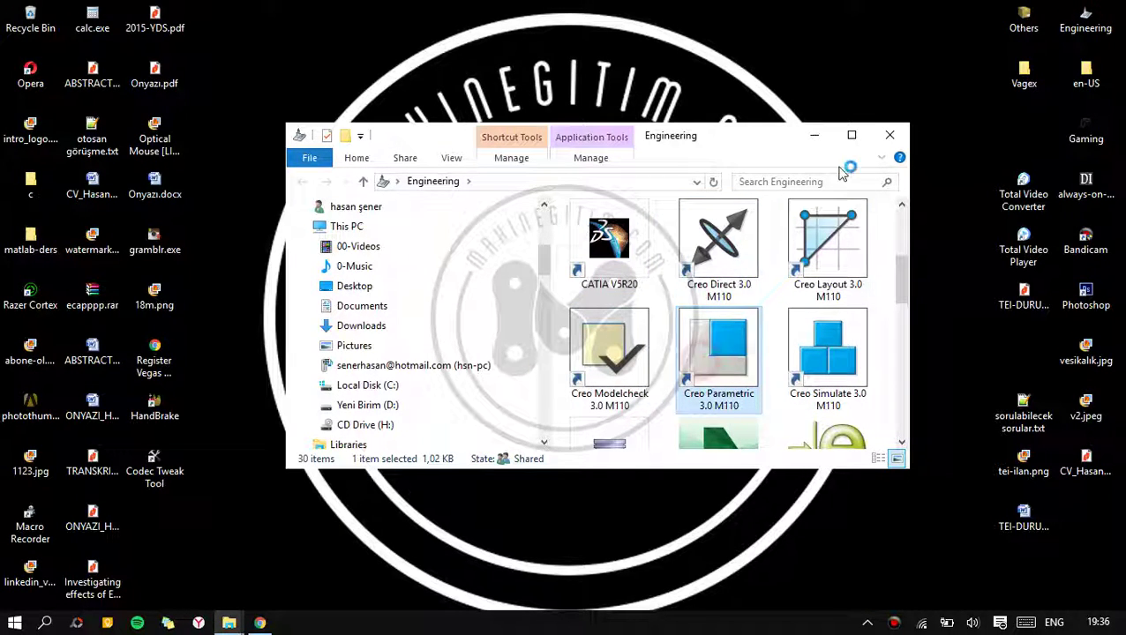
left_click(889, 135)
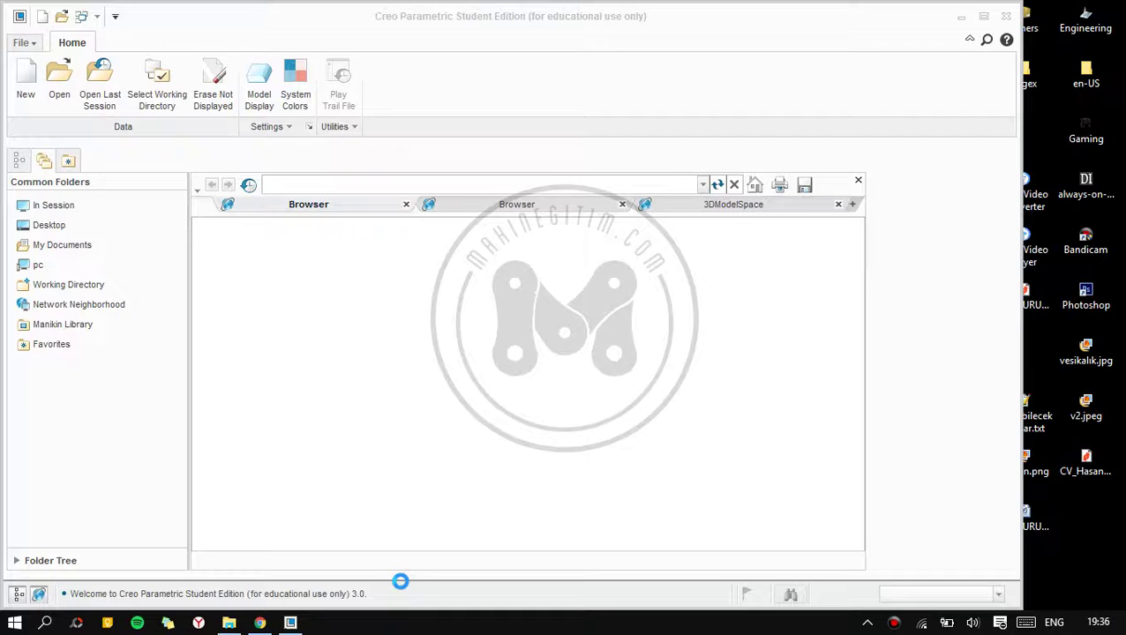
left_click(984, 16)
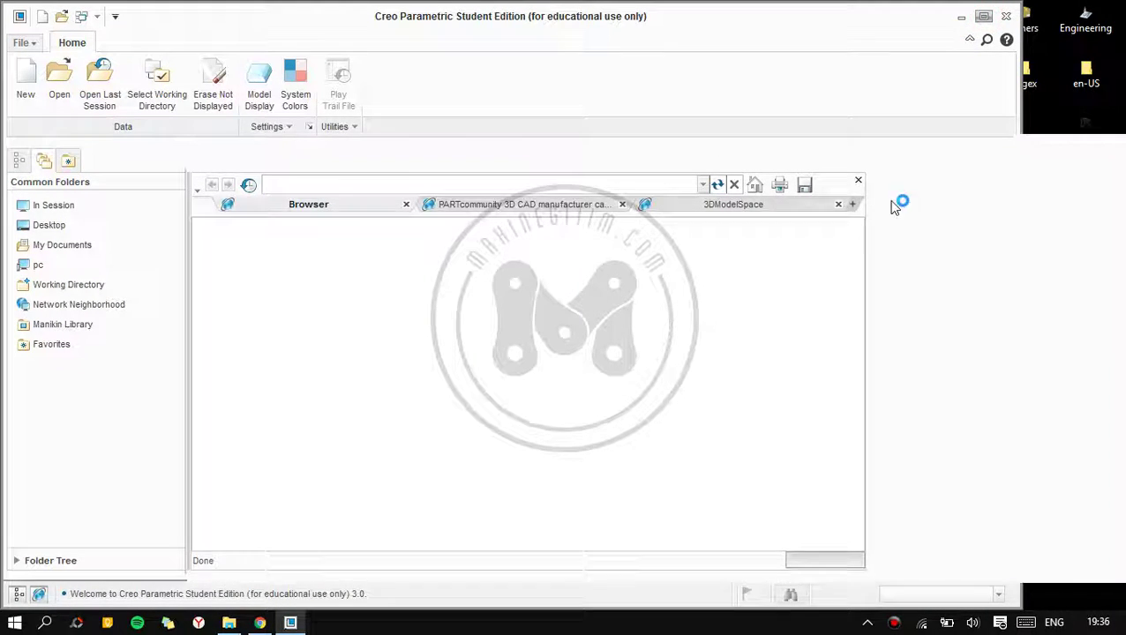
left_click(858, 177)
Set the working directory to the makinegitim creo folder via the favourites list.
left_click(151, 75)
left_click(356, 288)
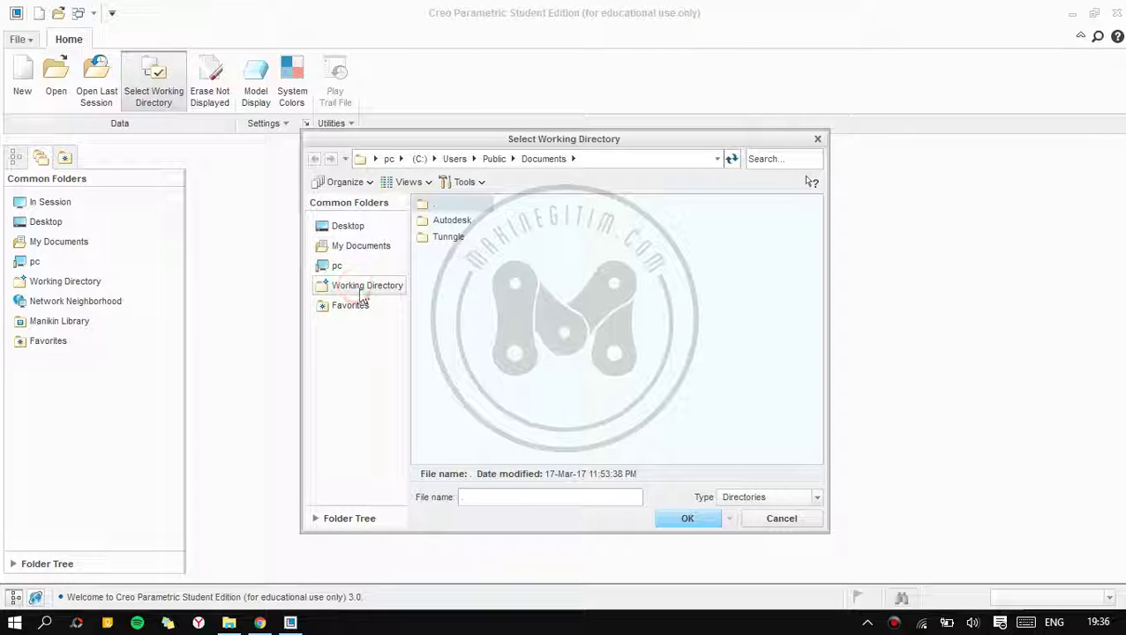
left_click(353, 287)
left_click(351, 305)
double_click(441, 237)
left_click(687, 519)
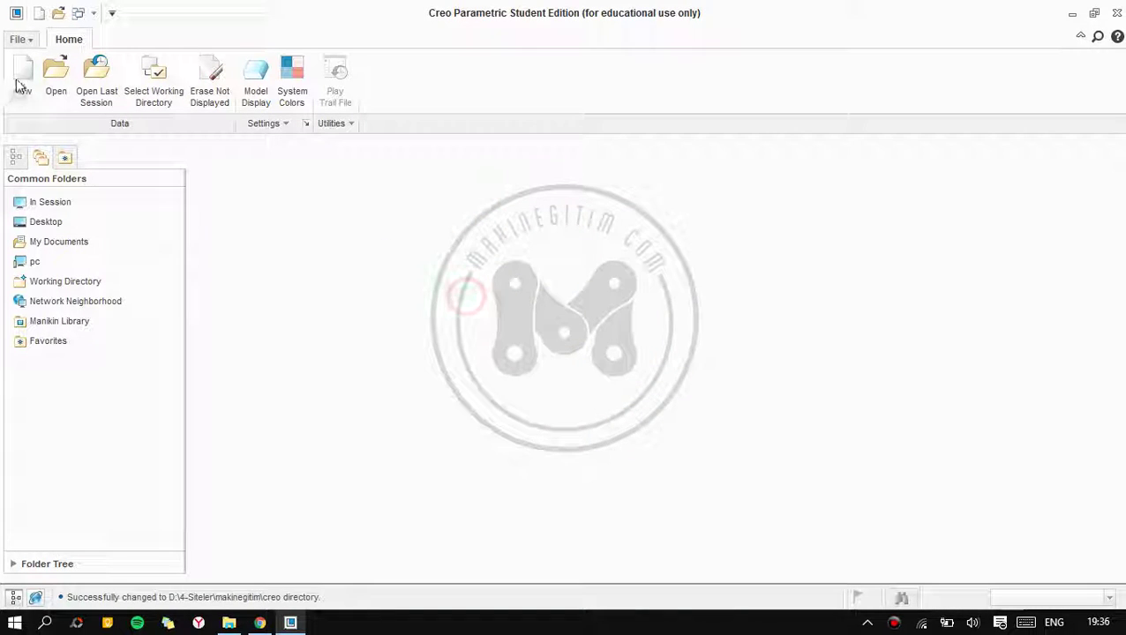
Create new solid part PRT0002 from the mmks_part_solid template instead of the default.
left_click(22, 81)
left_click(451, 444)
left_click(647, 486)
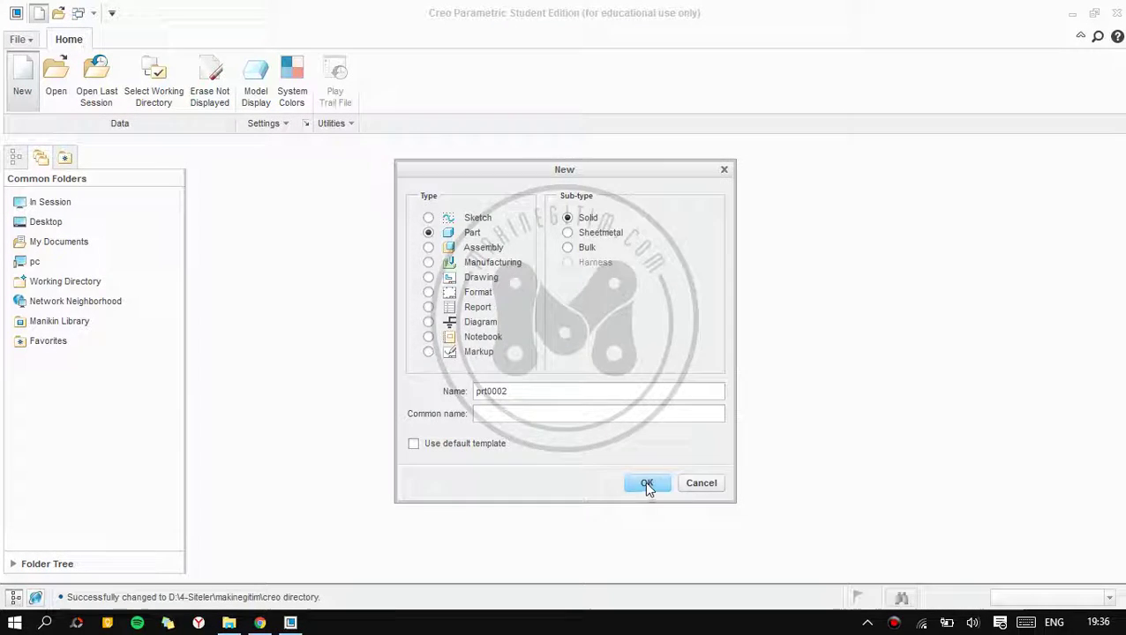
left_click(682, 261)
double_click(465, 248)
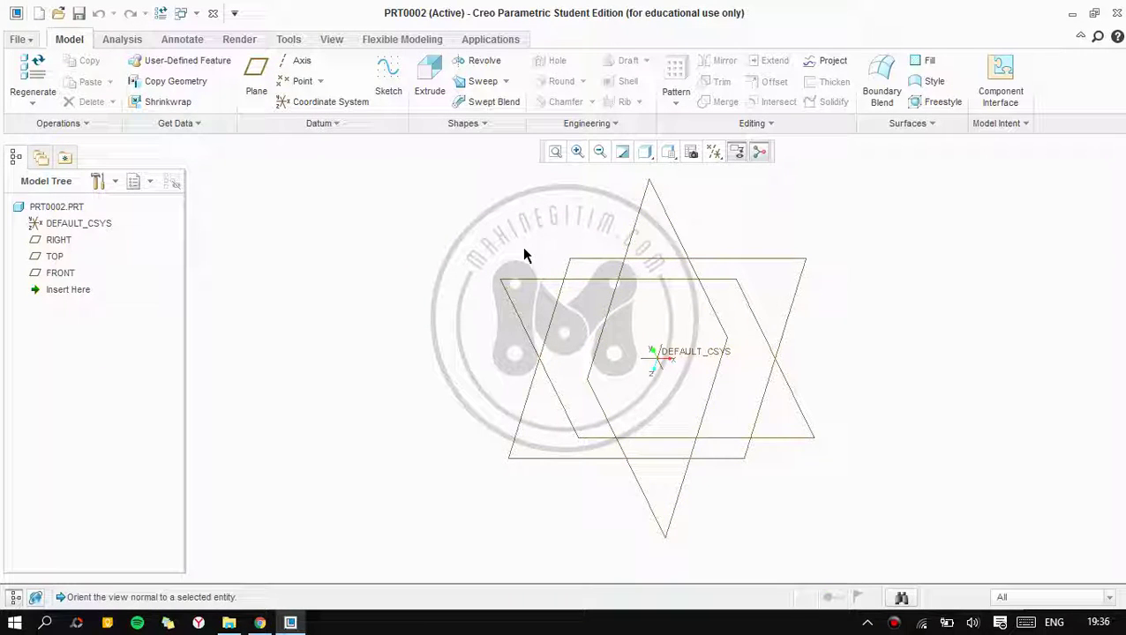
Test the new shortcuts on PRT0002: normal view of FRONT, refit after orbiting, and Measure.
left_click(522, 287)
left_click(628, 372)
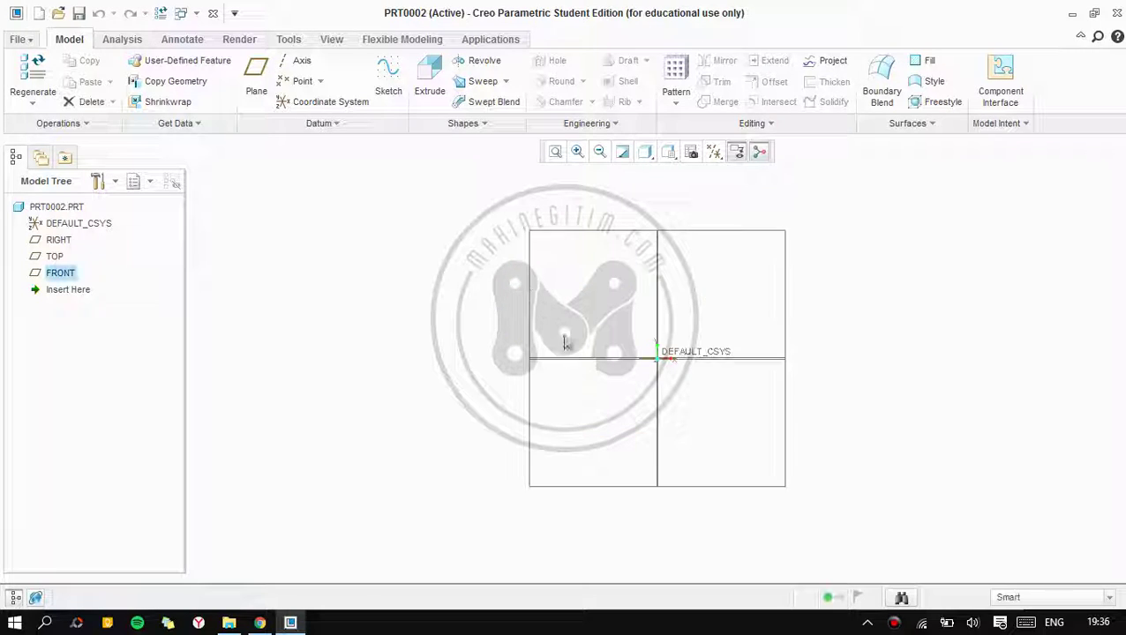
middle_click_drag(604, 377, 661, 315)
key("ctrl+d")
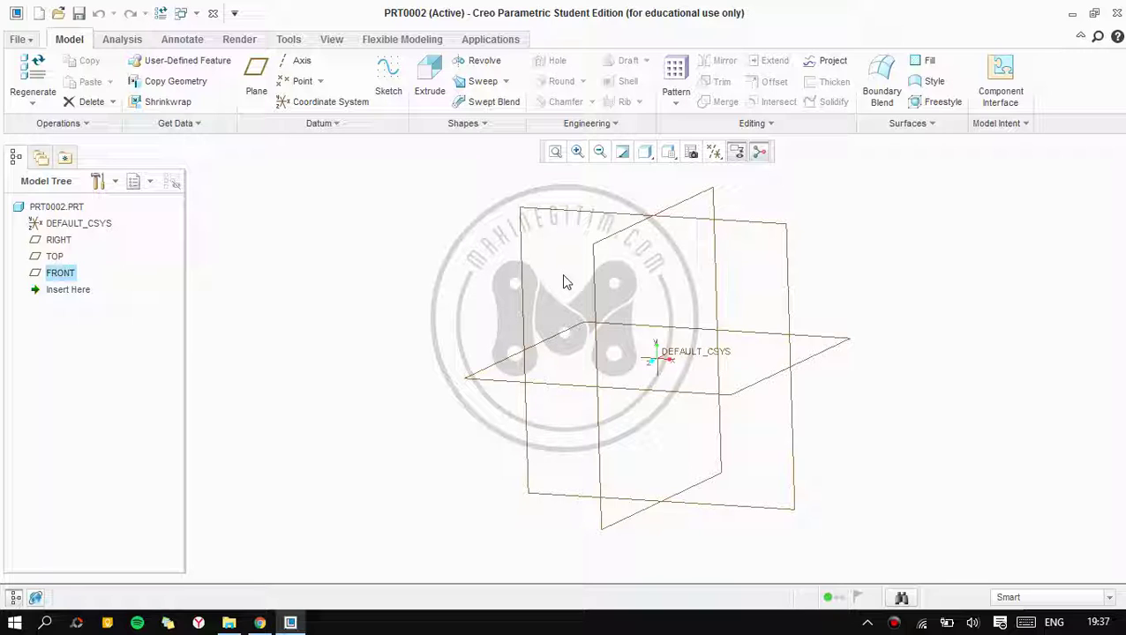
key("m")
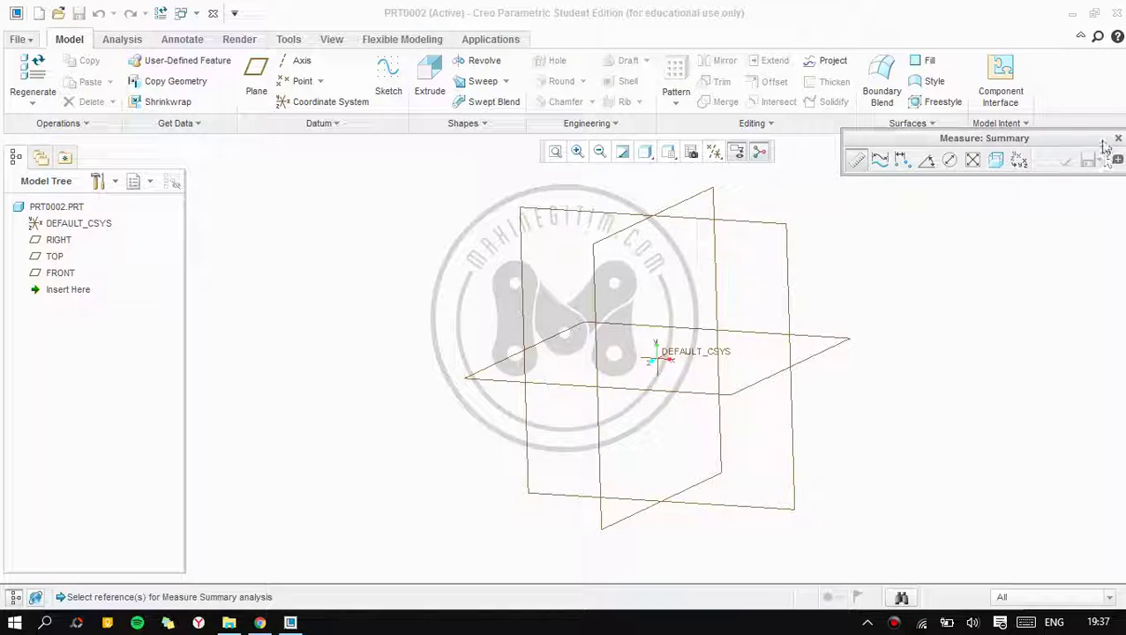
left_click(1117, 139)
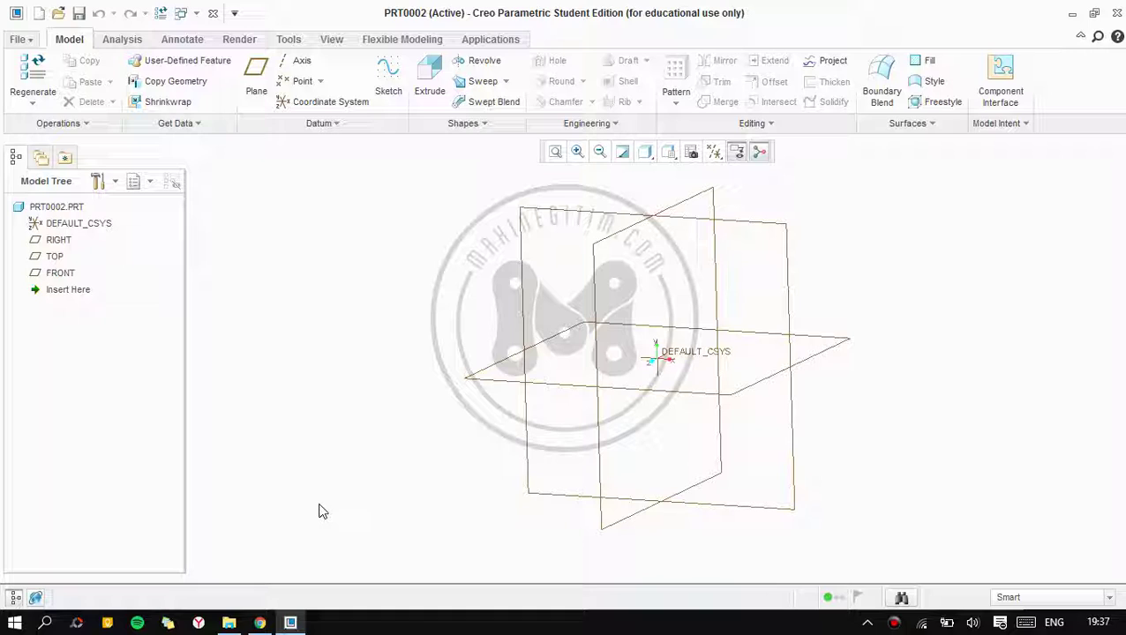
scroll(625, 346, "up", 5)
scroll(625, 342, "down", 2)
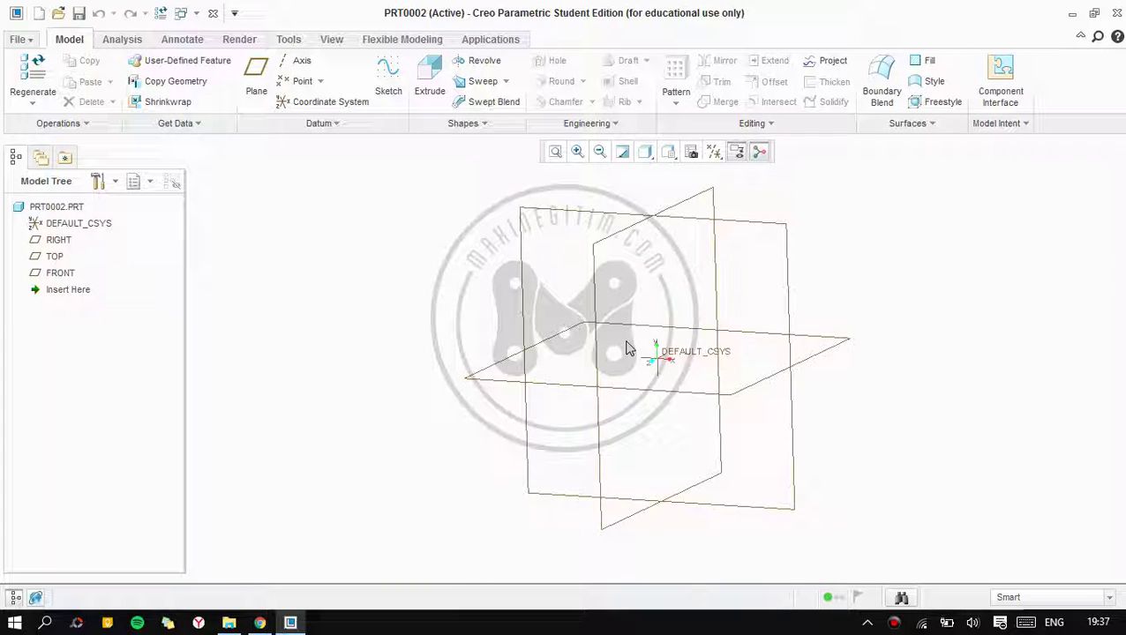